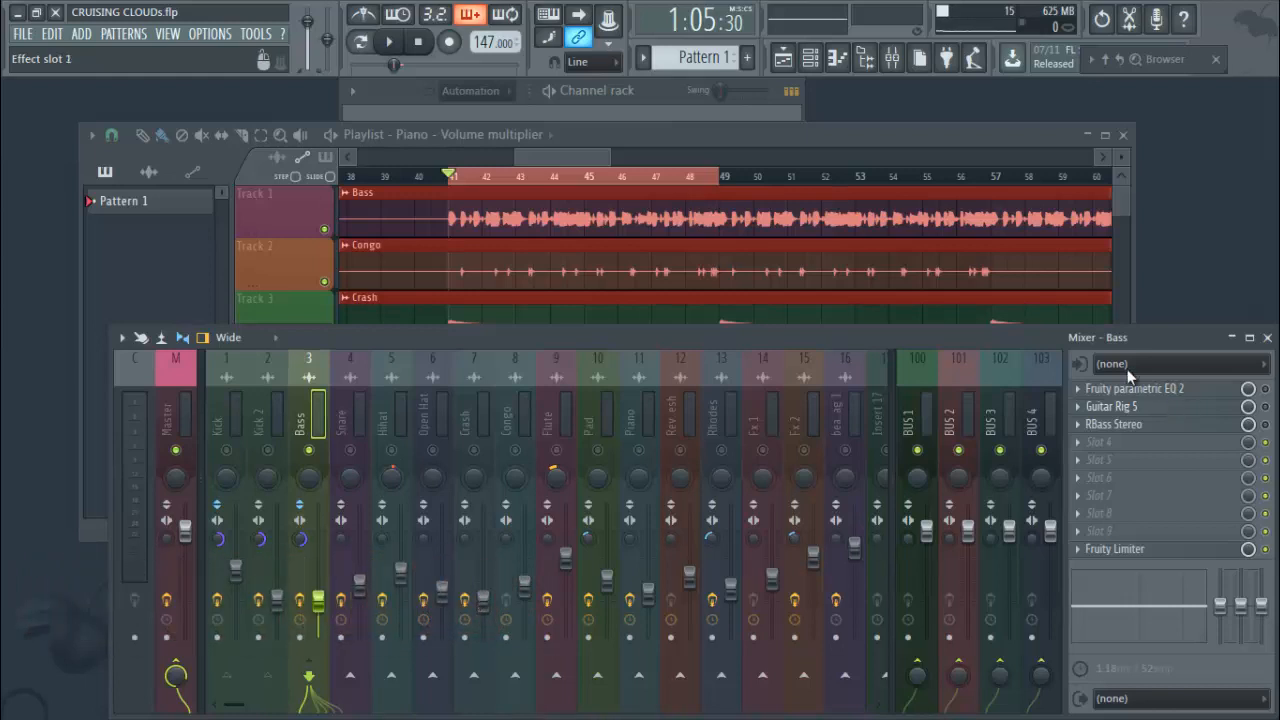
Play the looped playlist section from bar 41 to hear the bass in the full mix with its effects.
{"action": "left_click", "coordinate": [912, 136]}
{"action": "left_click", "coordinate": [1152, 344]}
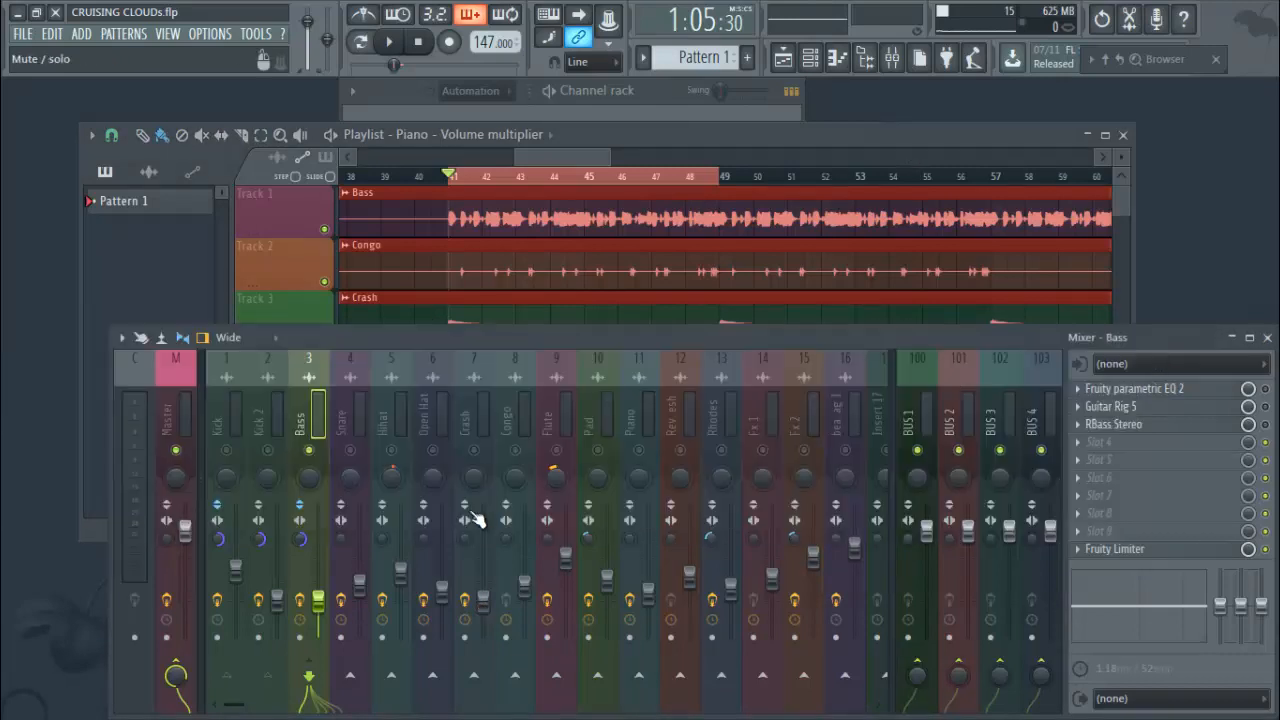
{"action": "key", "text": "space"}
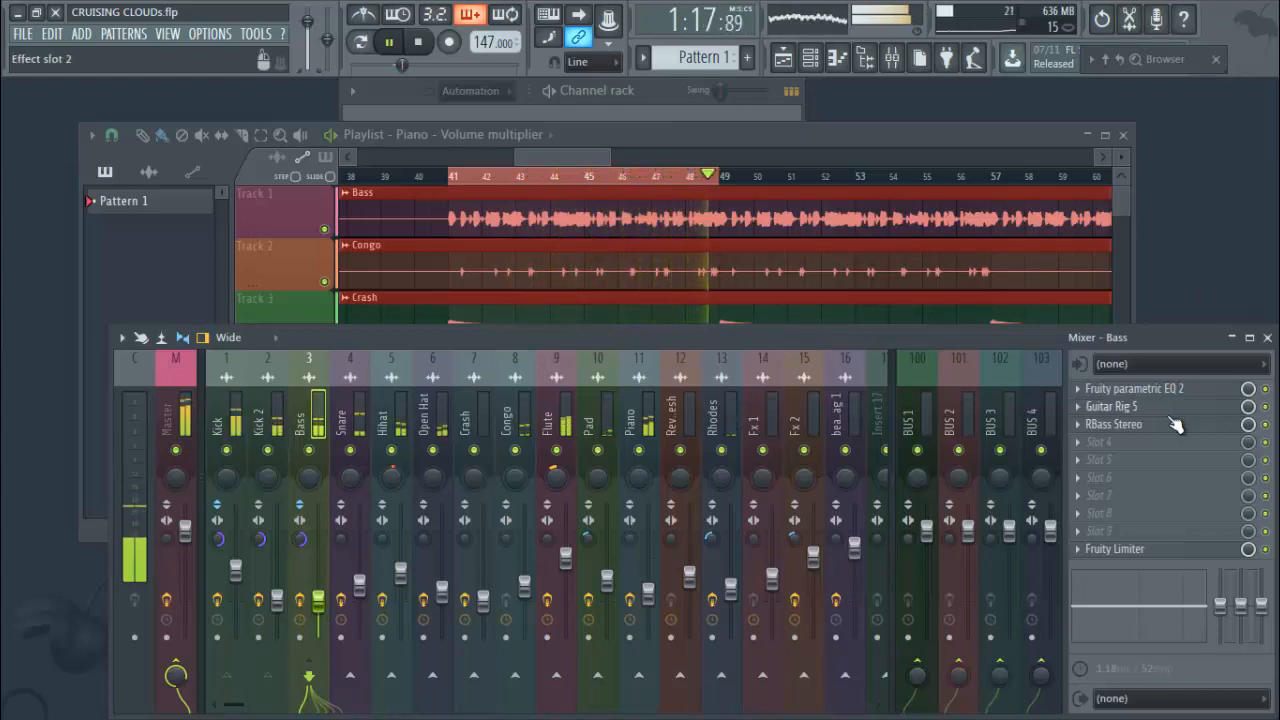
{"action": "key", "text": "space"}
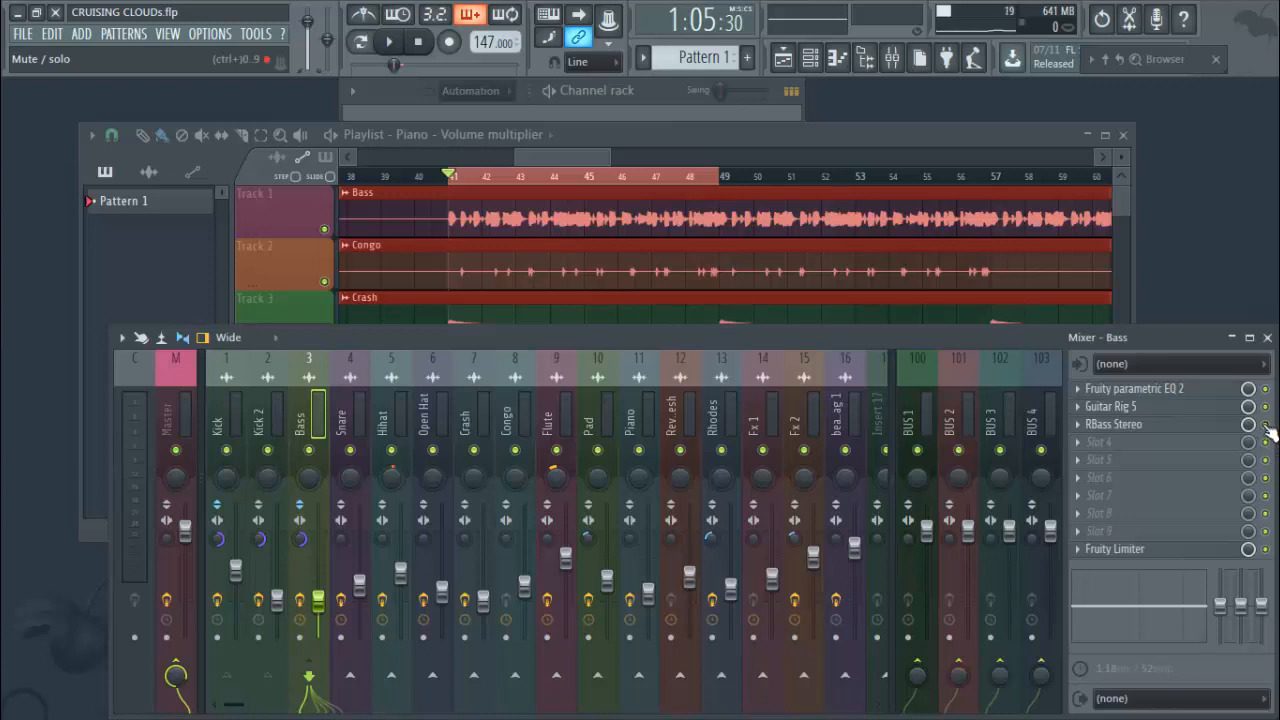
Bypass Fruity parametric EQ 2, Guitar Rig 5 and RBass Stereo on the Bass channel and play the loop without them.
{"action": "left_click", "coordinate": [1266, 389]}
{"action": "left_click", "coordinate": [1266, 407]}
{"action": "left_click", "coordinate": [1266, 425]}
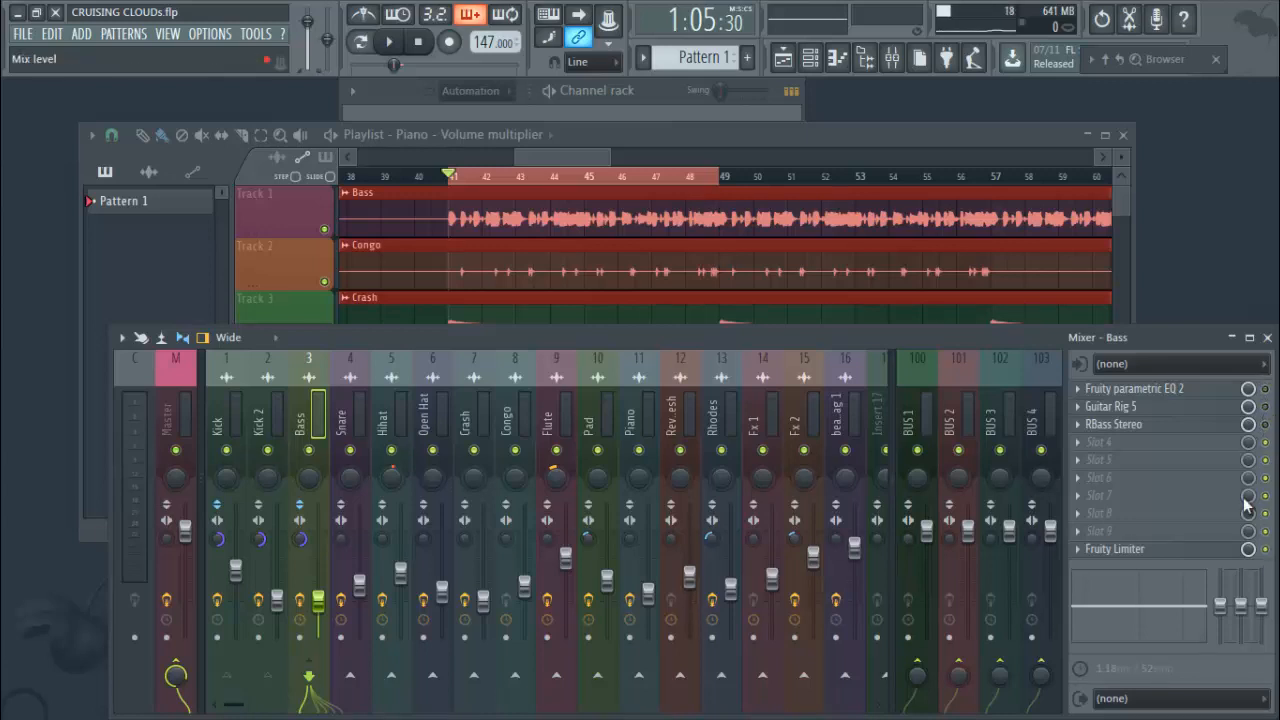
{"action": "key", "text": "space"}
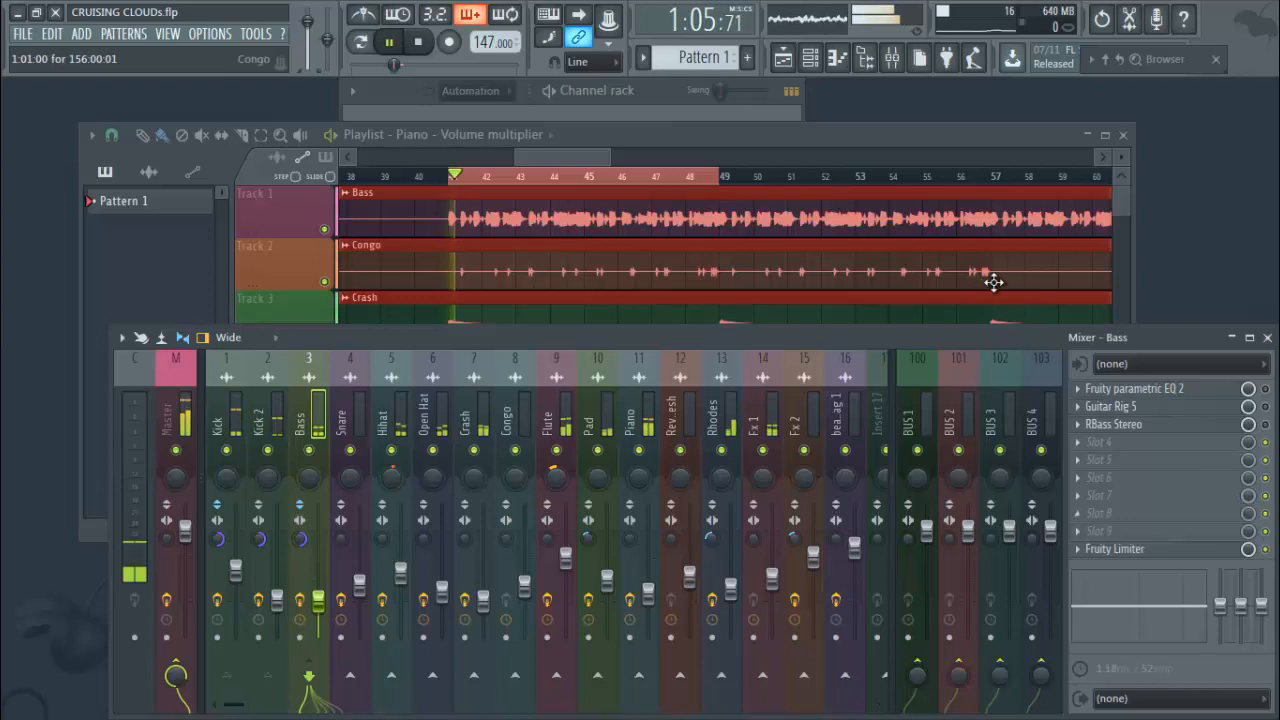
{"action": "left_click", "coordinate": [846, 146]}
{"action": "key", "text": "space"}
{"action": "left_click", "coordinate": [1169, 331]}
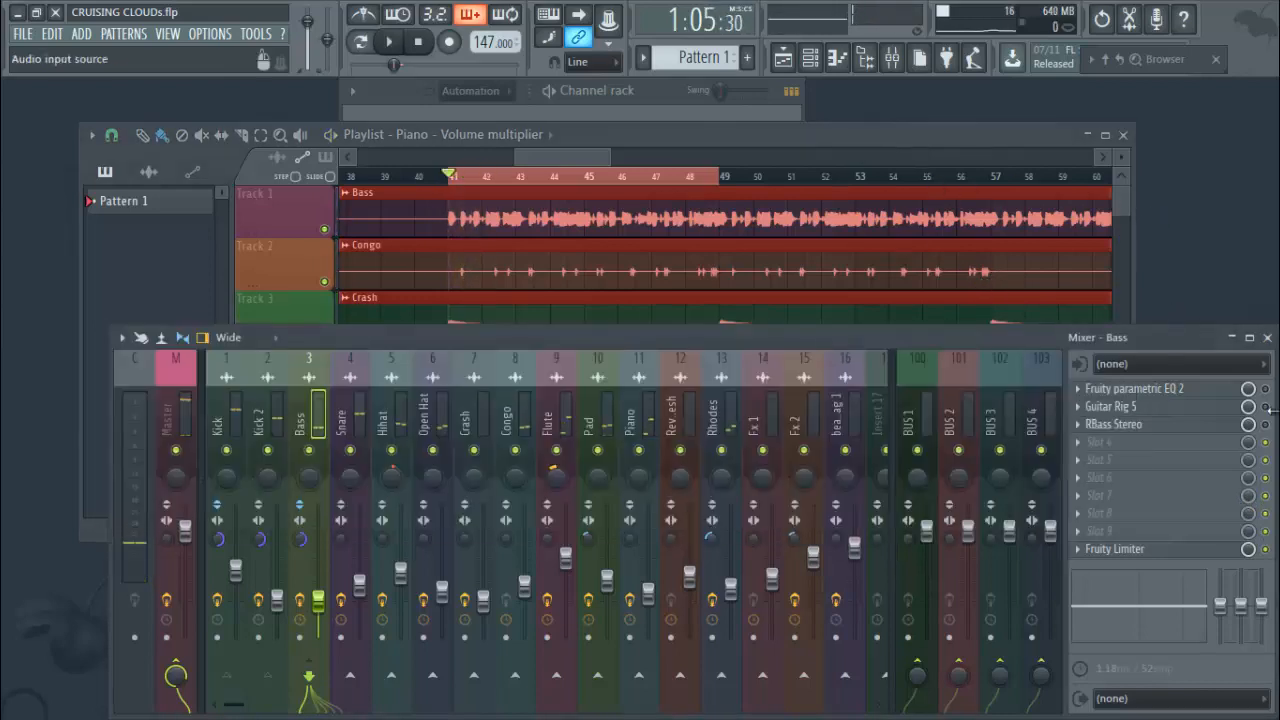
Open Guitar Rig 5 from the Bass channel's effects and look through its Bass Amps presets.
{"action": "left_click", "coordinate": [1203, 412]}
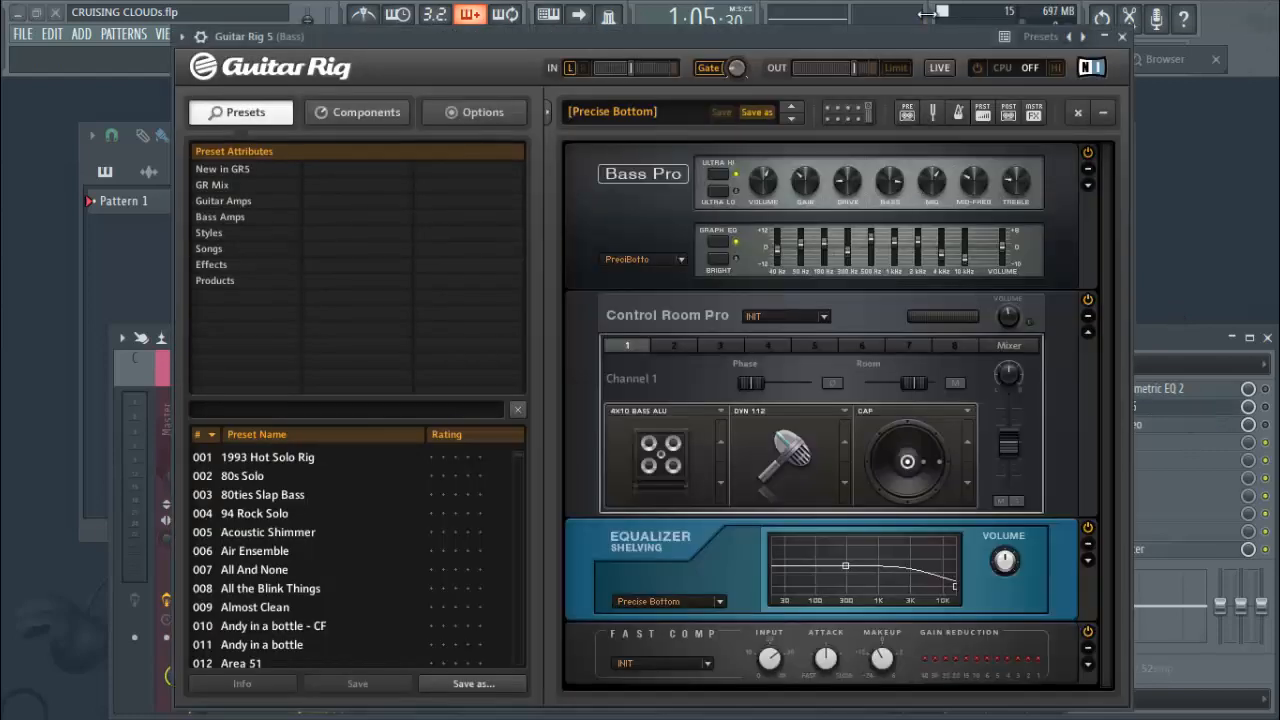
{"action": "left_click_drag", "start_coordinate": [904, 38], "coordinate": [862, 47]}
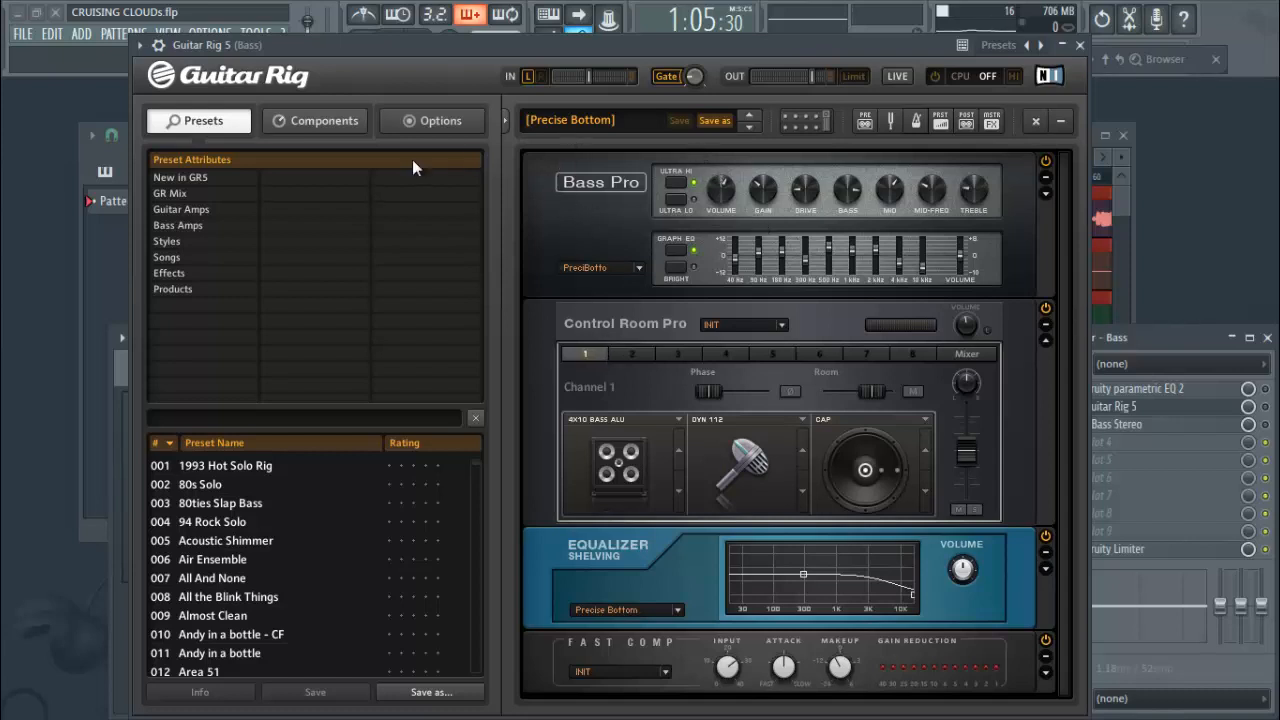
{"action": "left_click", "coordinate": [211, 213]}
{"action": "left_click", "coordinate": [210, 227]}
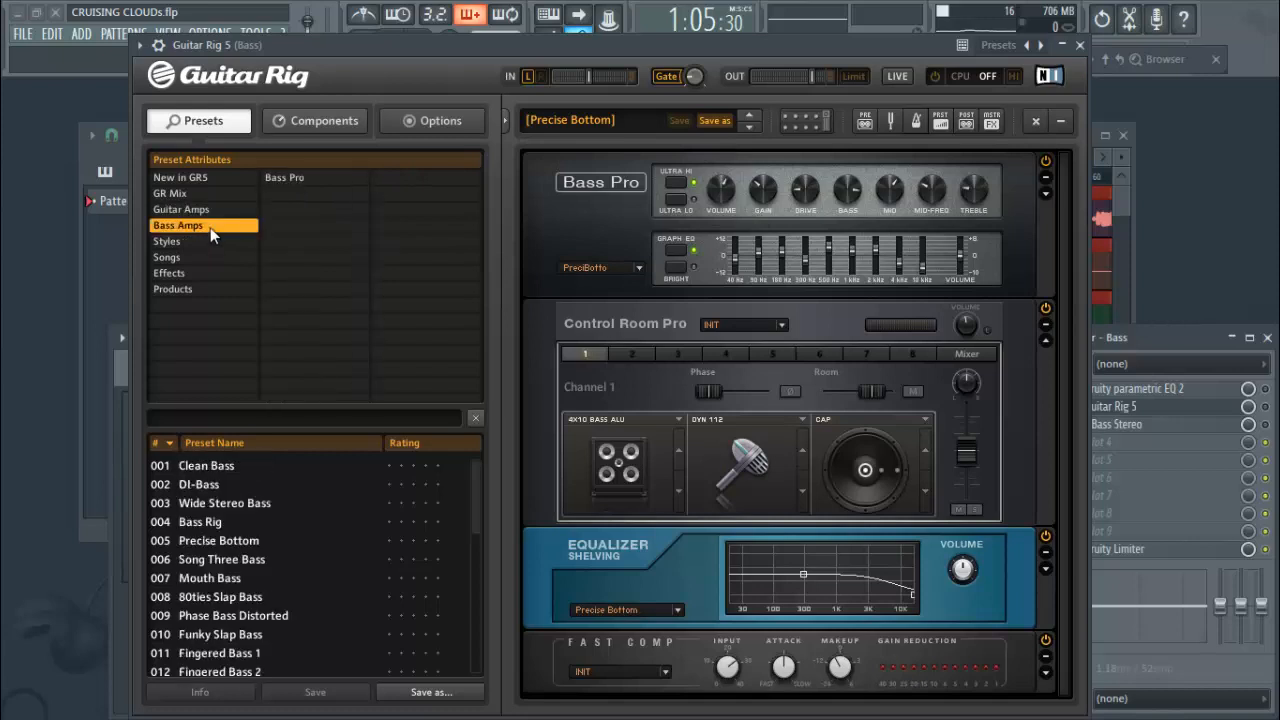
{"action": "scroll", "coordinate": [366, 518], "scroll_direction": "down", "scroll_amount": 7}
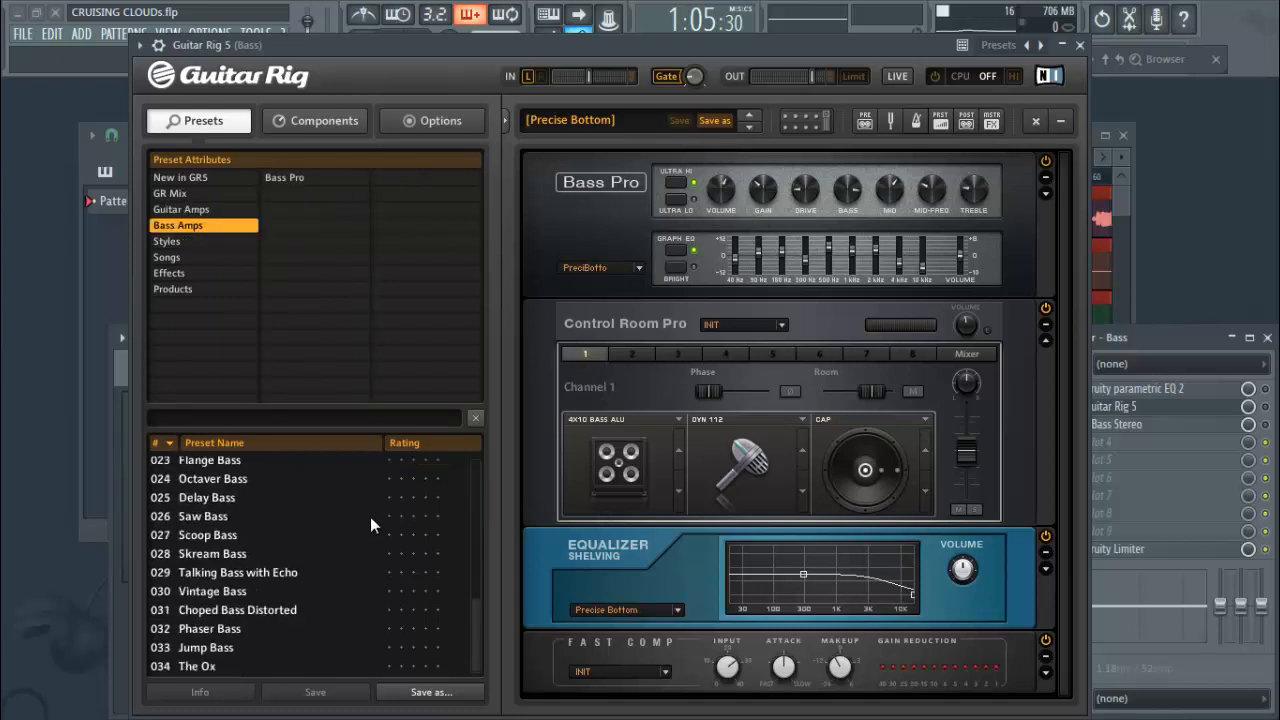
{"action": "scroll", "coordinate": [370, 517], "scroll_direction": "up", "scroll_amount": 5}
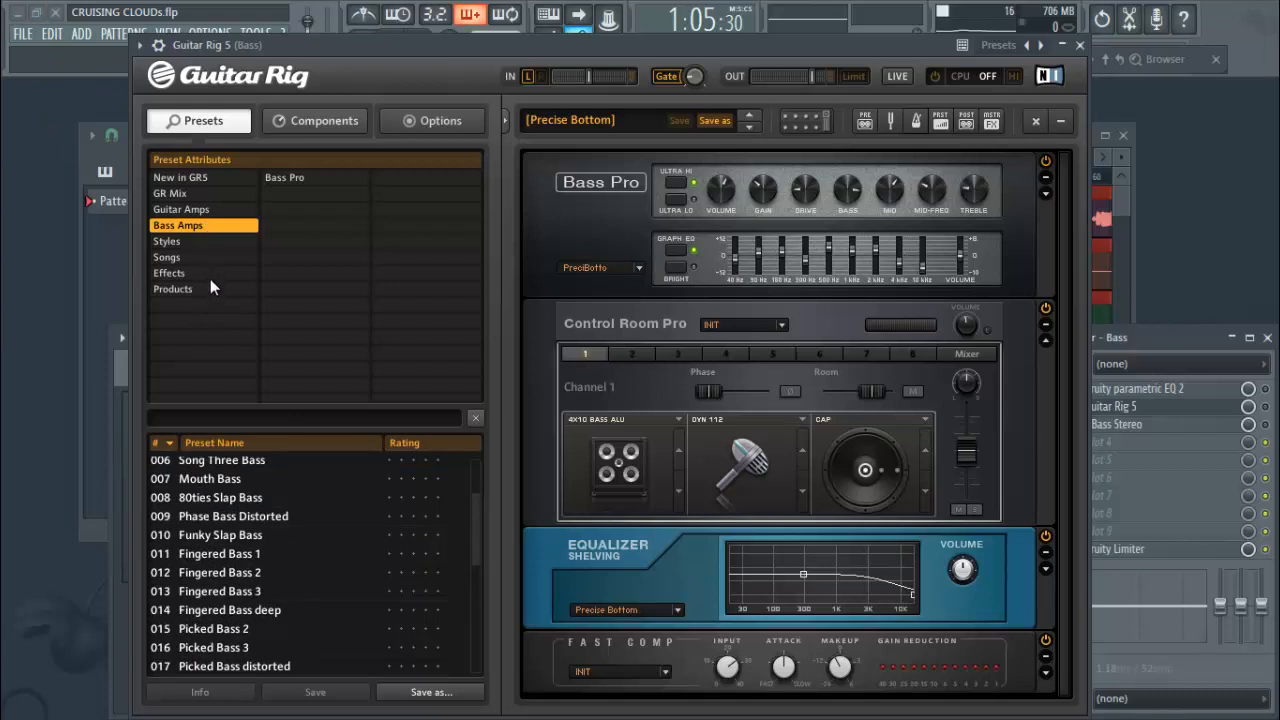
Examine Guitar Rig's component categories, including Amplifiers, Cabinets, Delay & Echo, Dynamics and Distortion, and return to the presets.
{"action": "left_click", "coordinate": [329, 119]}
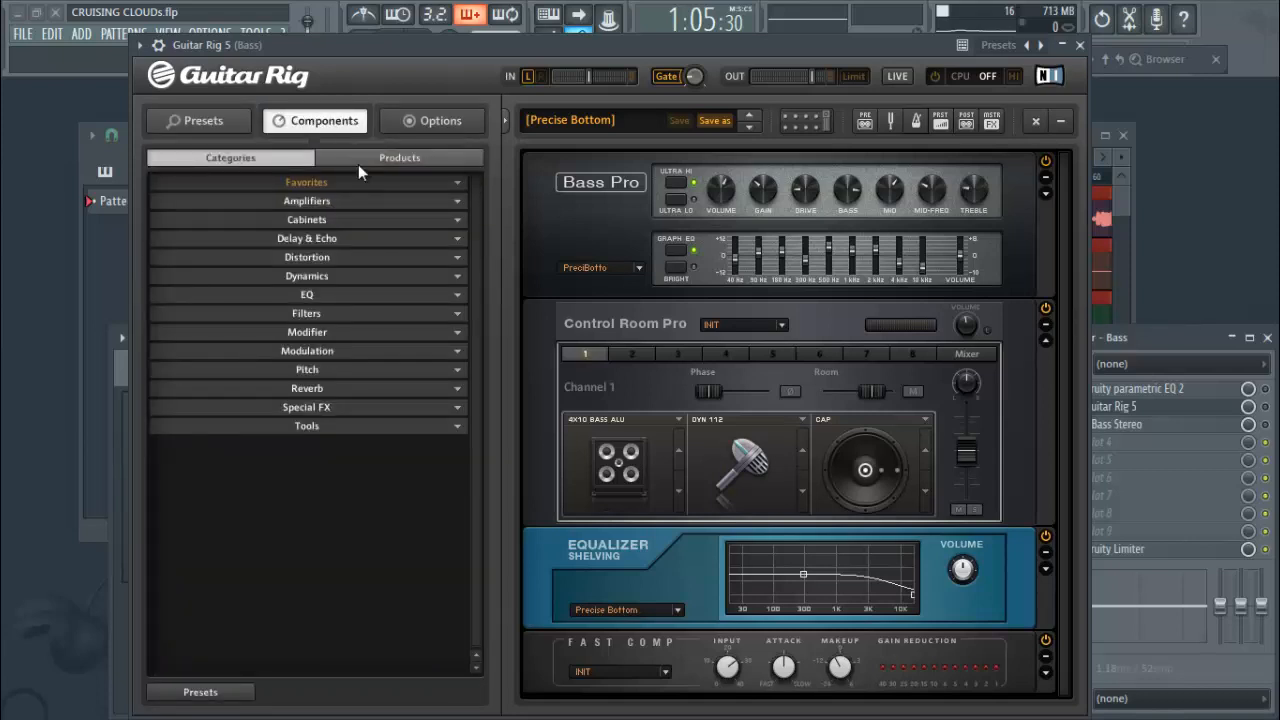
{"action": "left_click", "coordinate": [459, 200]}
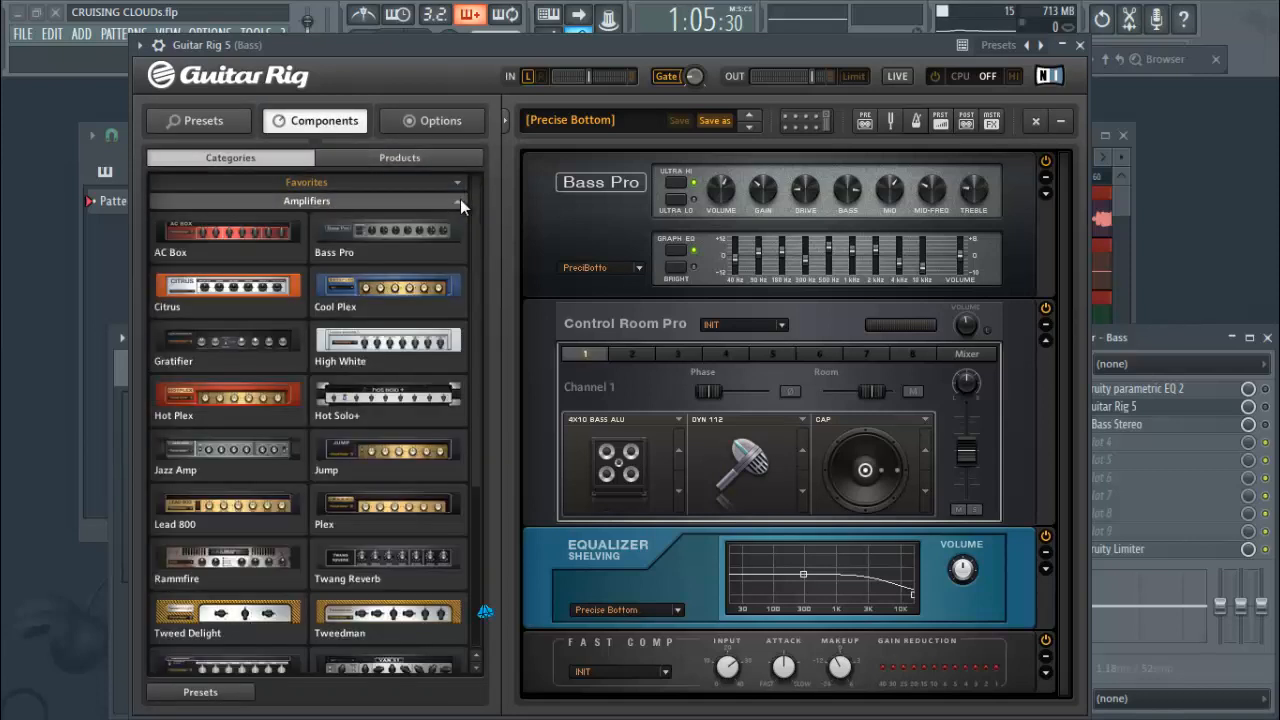
{"action": "left_click", "coordinate": [460, 200]}
{"action": "left_click", "coordinate": [459, 219]}
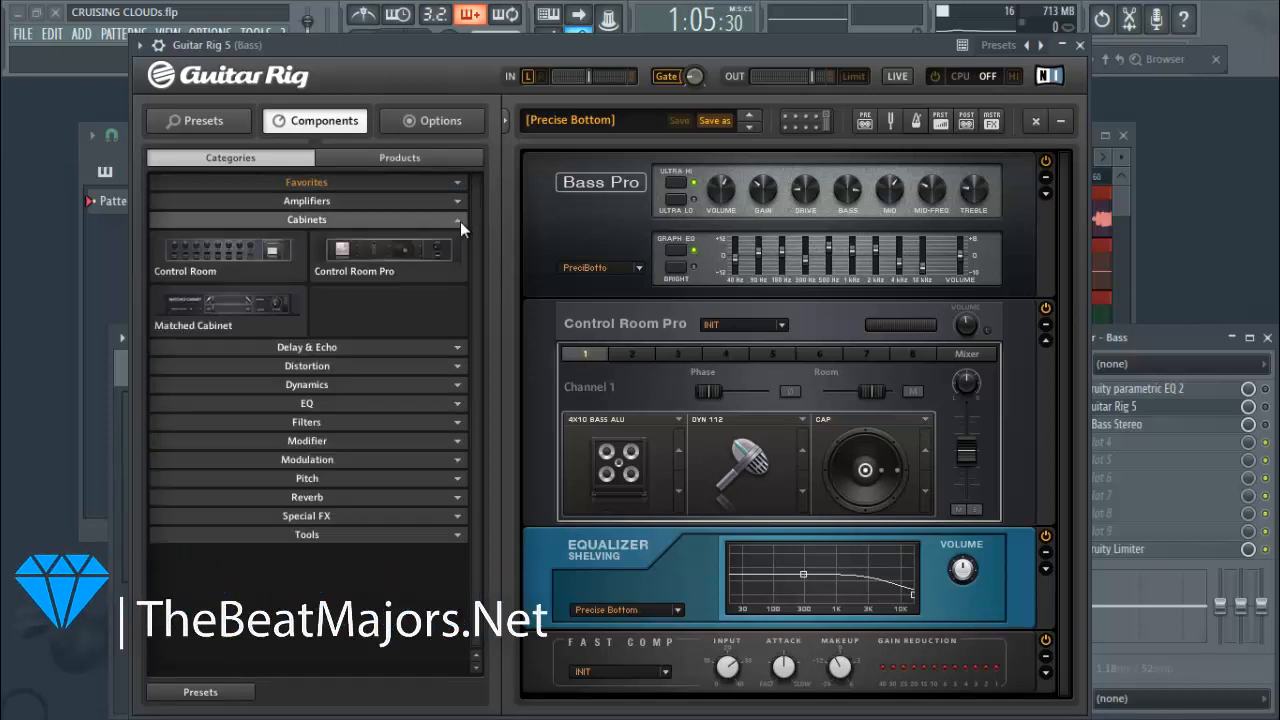
{"action": "left_click", "coordinate": [460, 218]}
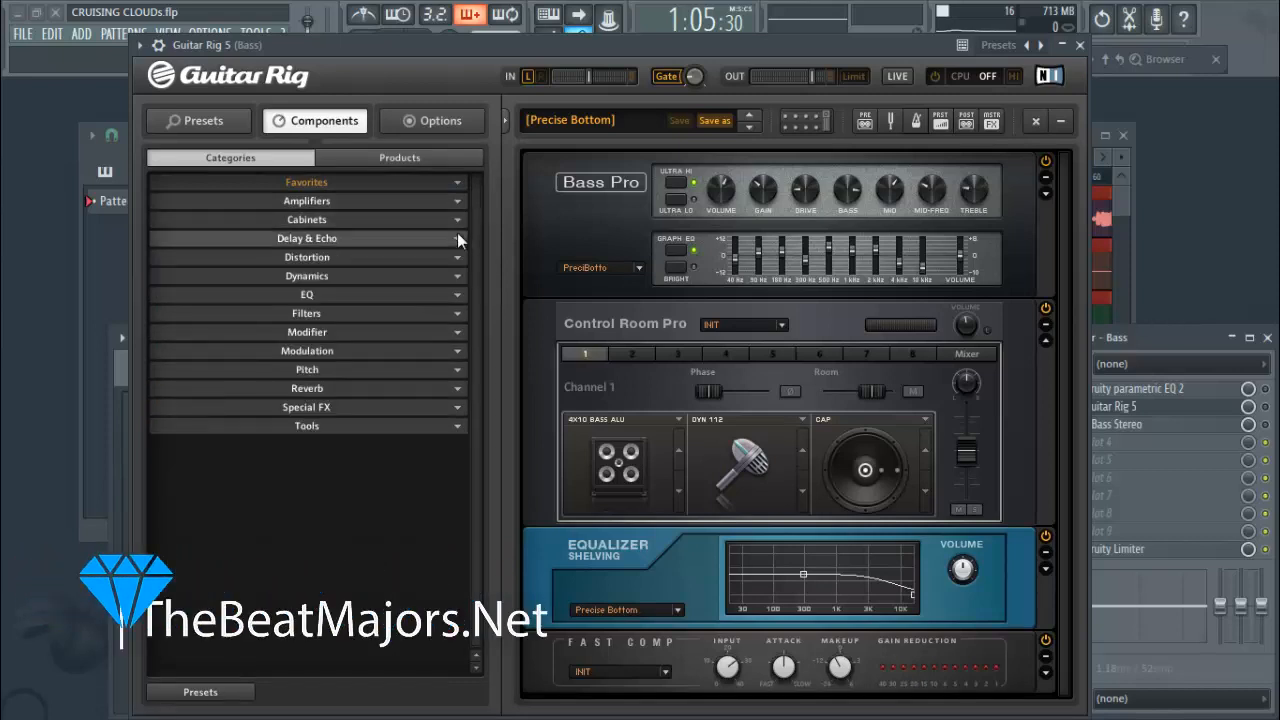
{"action": "left_click", "coordinate": [457, 238]}
{"action": "left_click", "coordinate": [457, 237]}
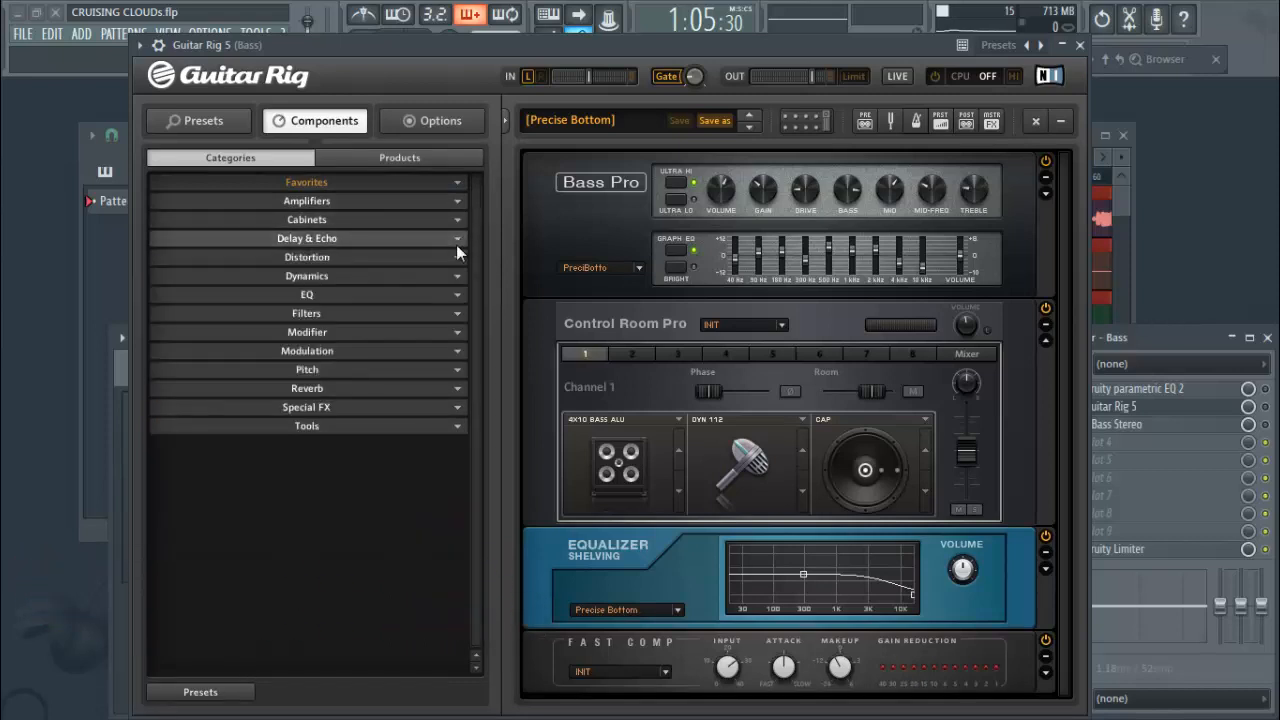
{"action": "left_click", "coordinate": [459, 275]}
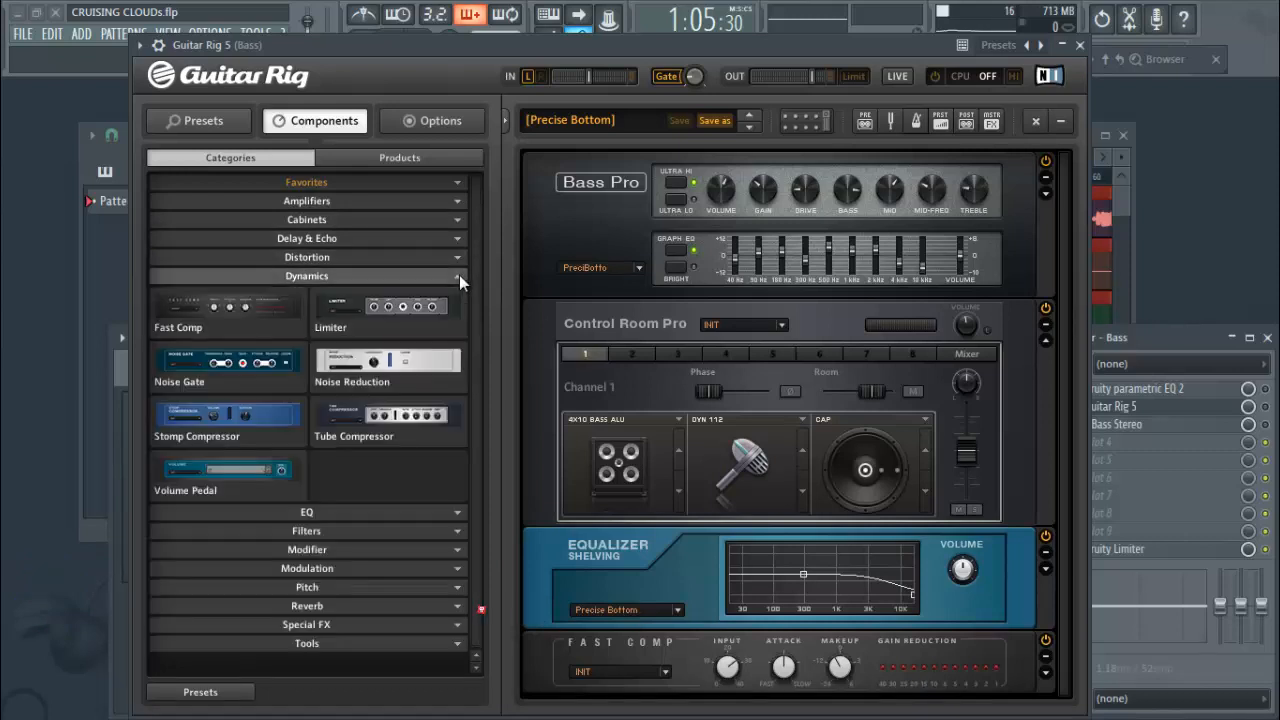
{"action": "left_click", "coordinate": [459, 275]}
{"action": "left_click", "coordinate": [457, 256]}
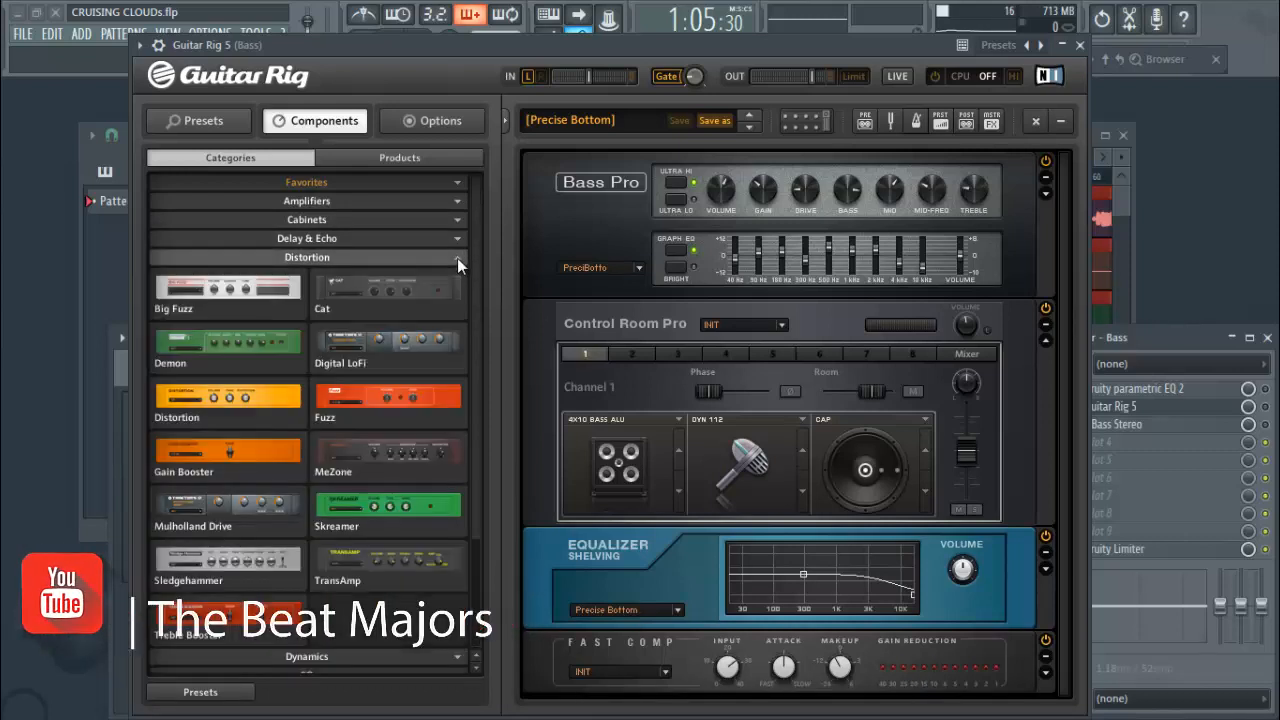
{"action": "left_click", "coordinate": [457, 257]}
{"action": "left_click", "coordinate": [210, 124]}
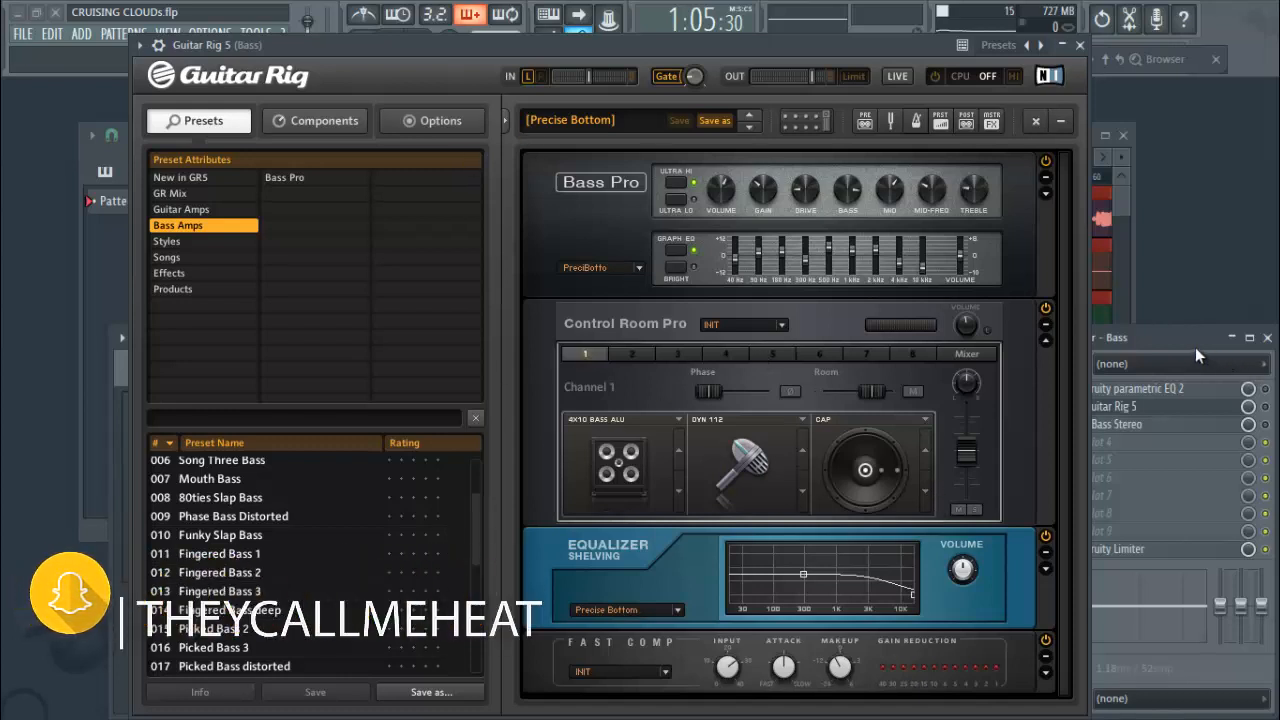
Go through the rack modules of the Precise Bottom preset: Bass Pro, Control Room Pro, Equalizer Shelving and Fast Comp.
{"action": "left_click", "coordinate": [591, 210]}
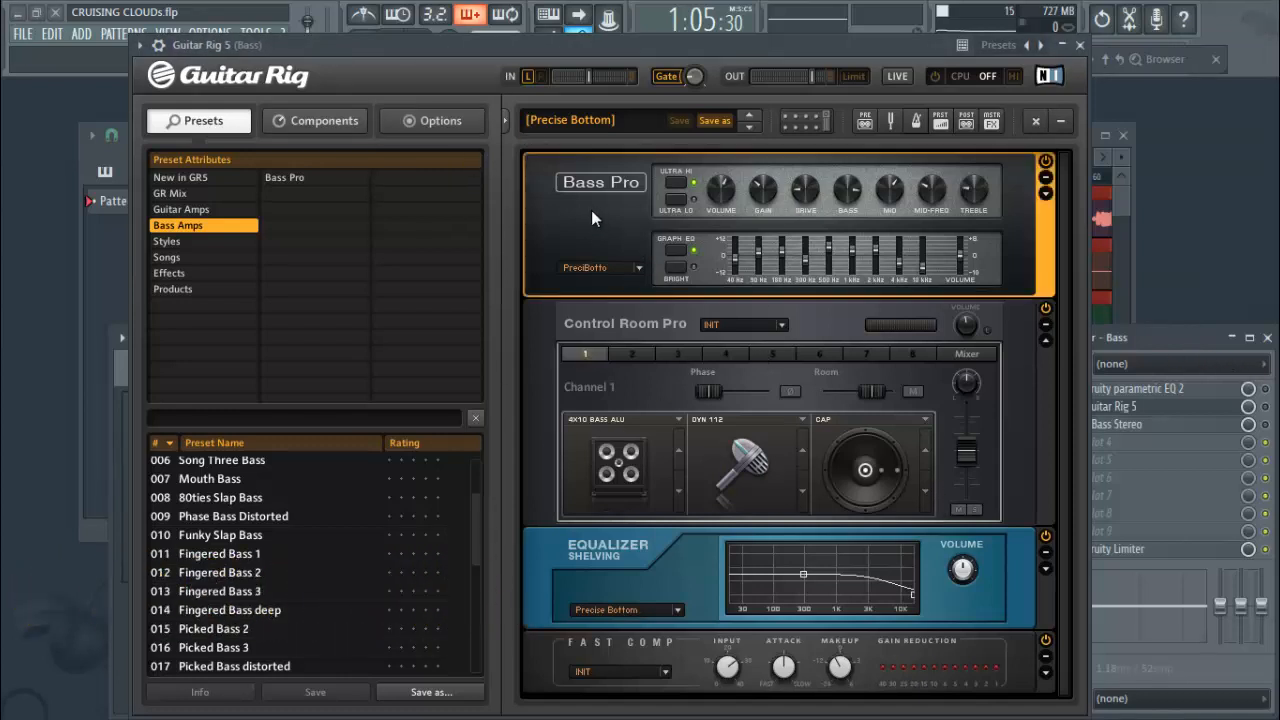
{"action": "left_click", "coordinate": [536, 450]}
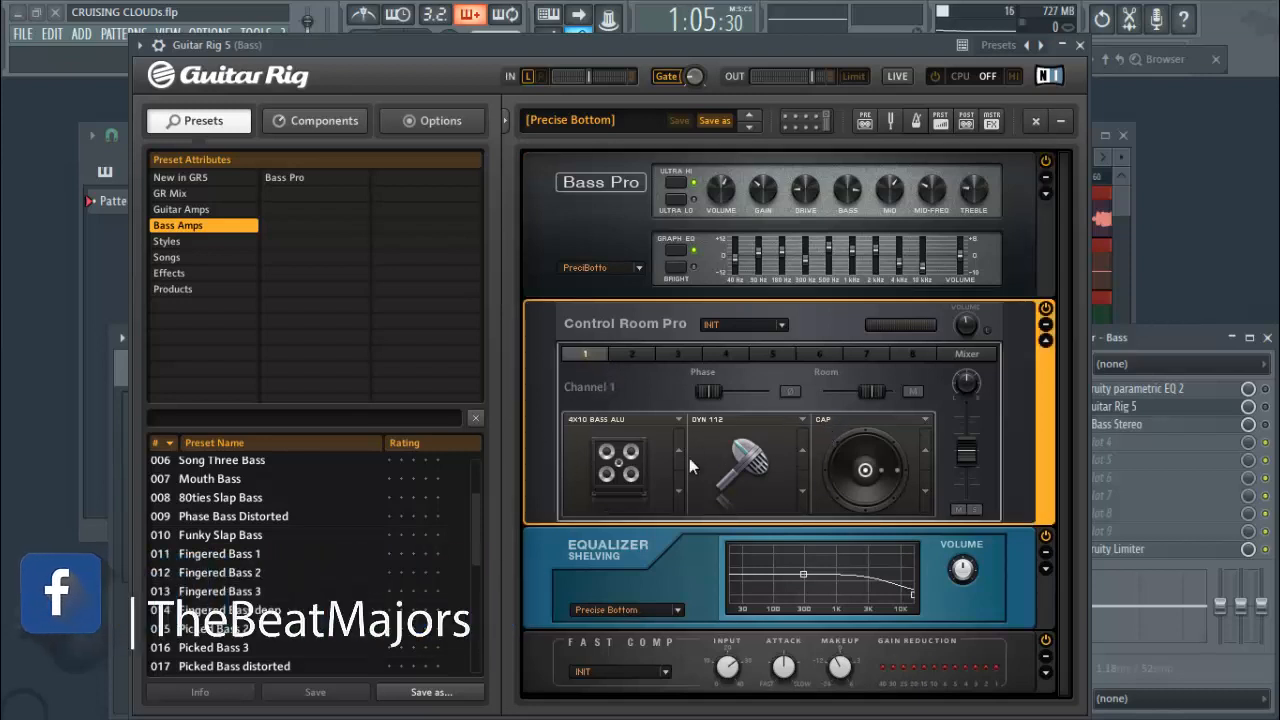
{"action": "left_click", "coordinate": [544, 573]}
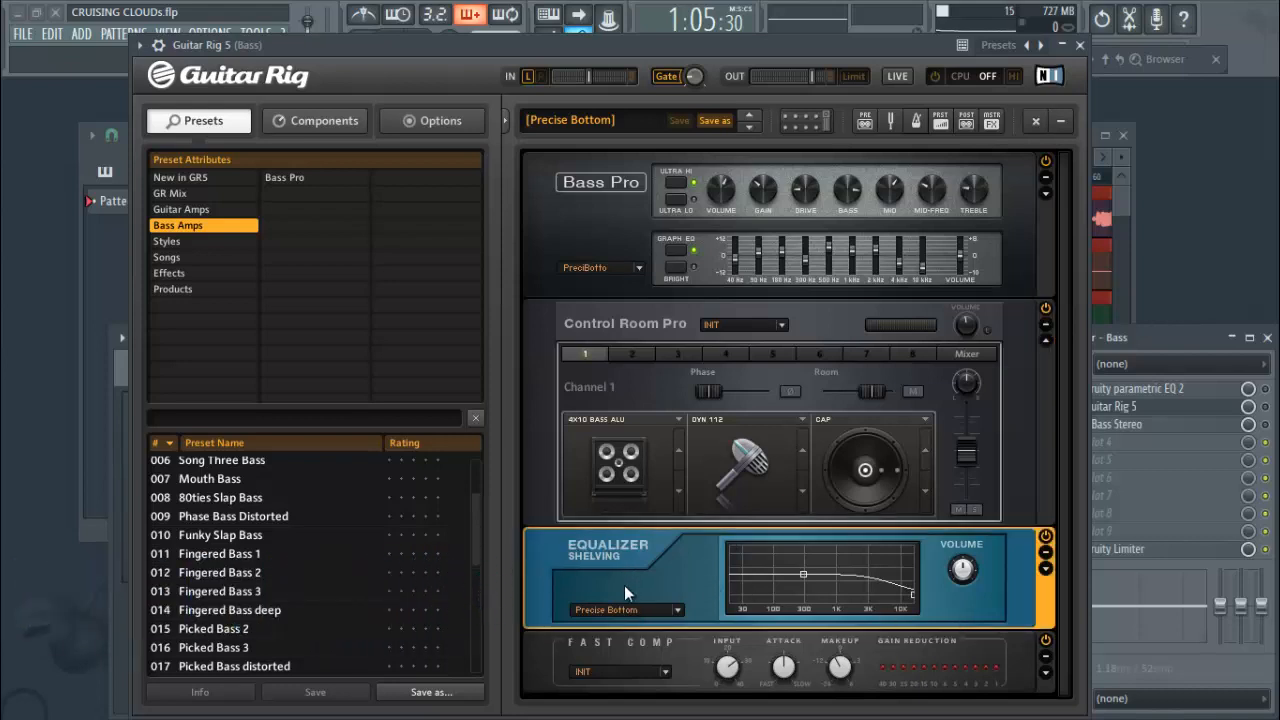
{"action": "left_click", "coordinate": [552, 668]}
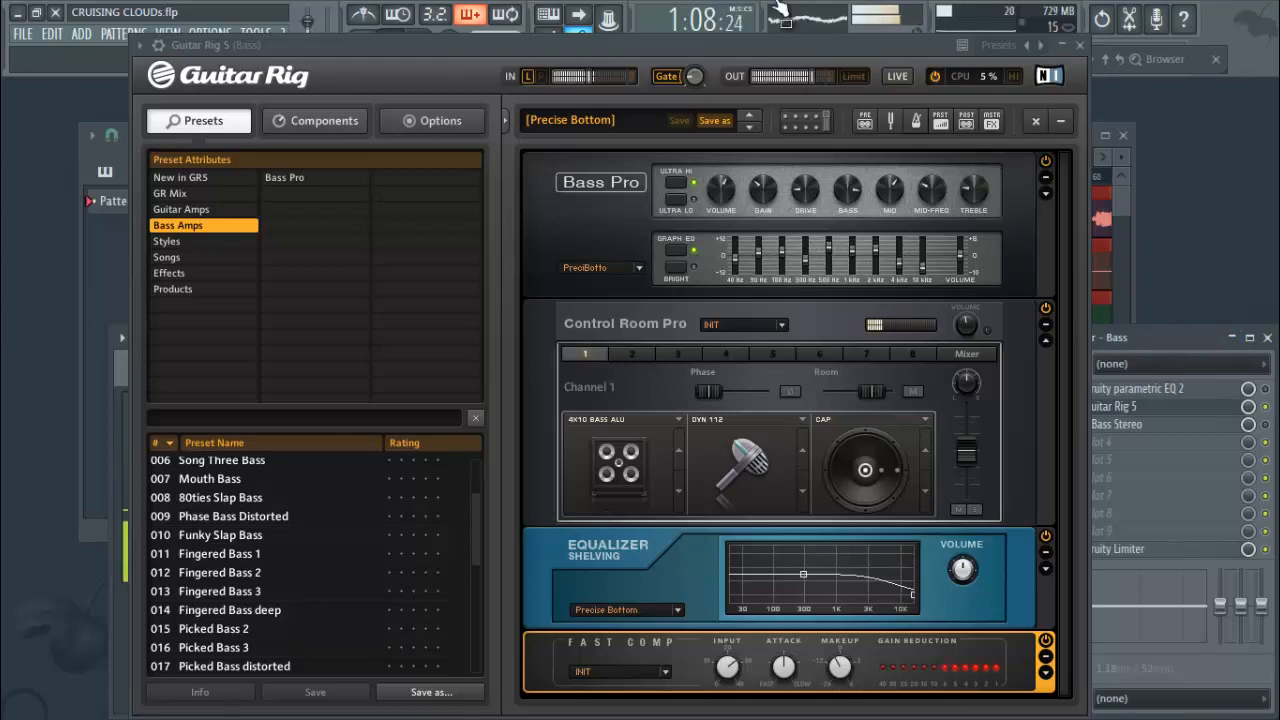
Reposition the Guitar Rig 5 window so the Bass channel's effect slots in the mixer are uncovered.
{"action": "left_click", "coordinate": [1080, 45]}
{"action": "left_click_drag", "start_coordinate": [0, 5], "coordinate": [1036, 2]}
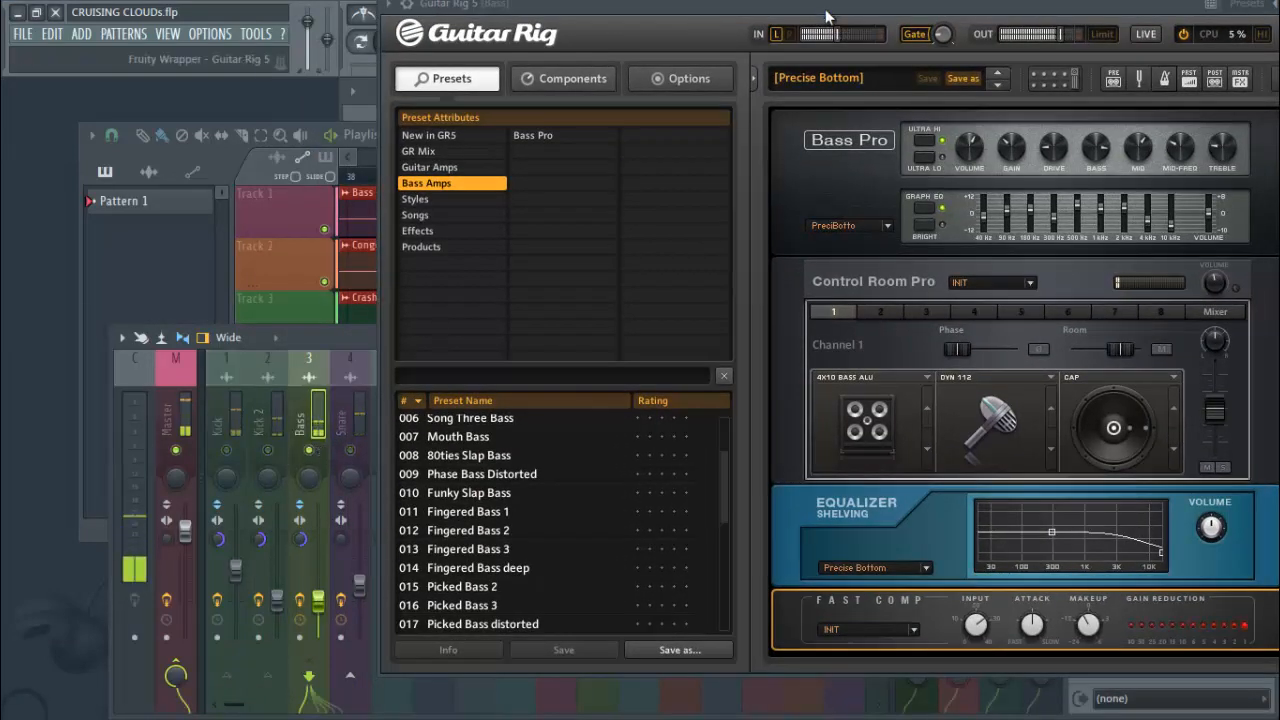
{"action": "left_click_drag", "start_coordinate": [824, 10], "coordinate": [548, 48]}
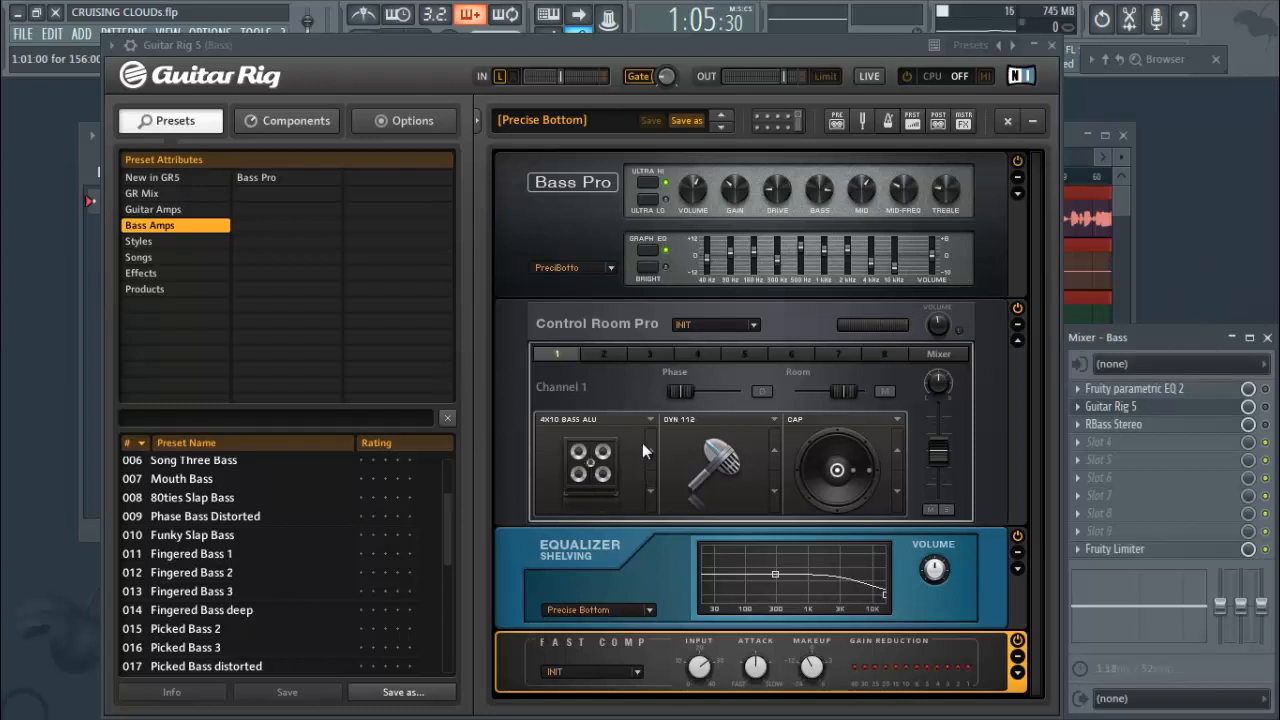
Select the Precise Bottom preset at the start of the Bass Amps preset list.
{"action": "left_click_drag", "start_coordinate": [447, 510], "coordinate": [447, 427]}
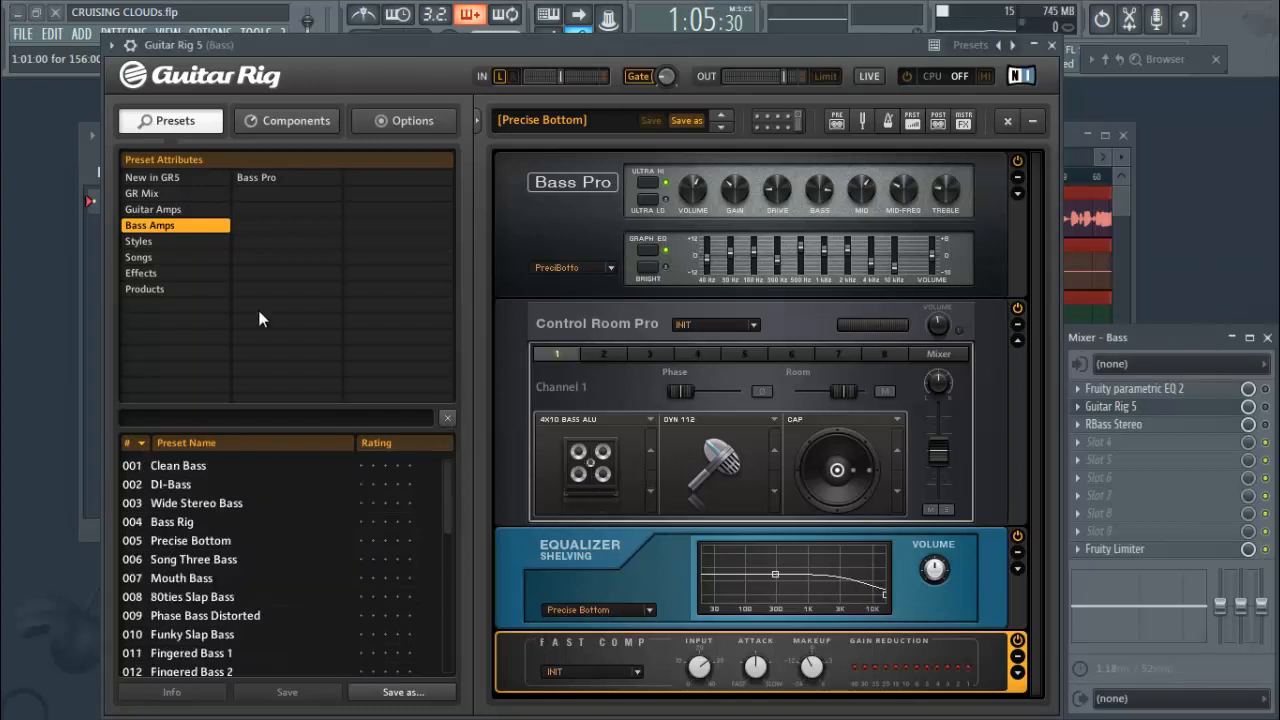
{"action": "left_click", "coordinate": [218, 540]}
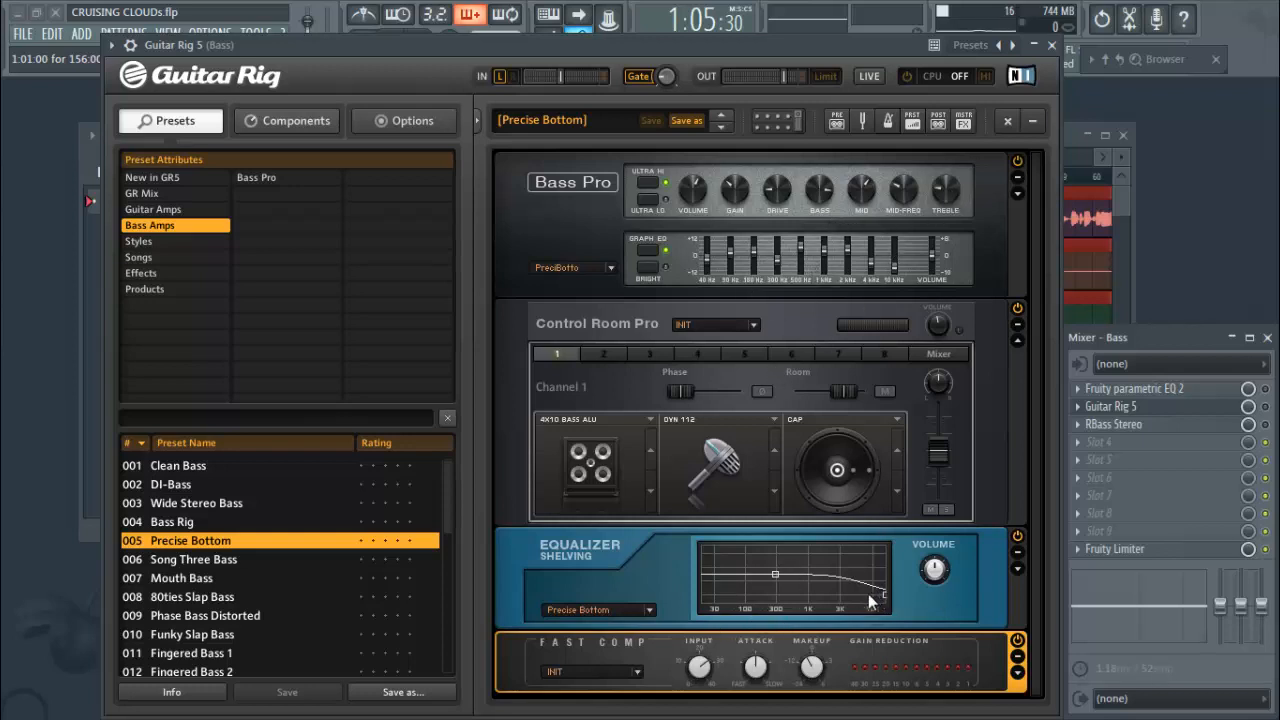
{"action": "mouse_move", "coordinate": [837, 578]}
Reposition the Guitar Rig 5 window and audition the looped bass with only the Bass Pro module active.
{"action": "left_click_drag", "start_coordinate": [636, 42], "coordinate": [619, 47]}
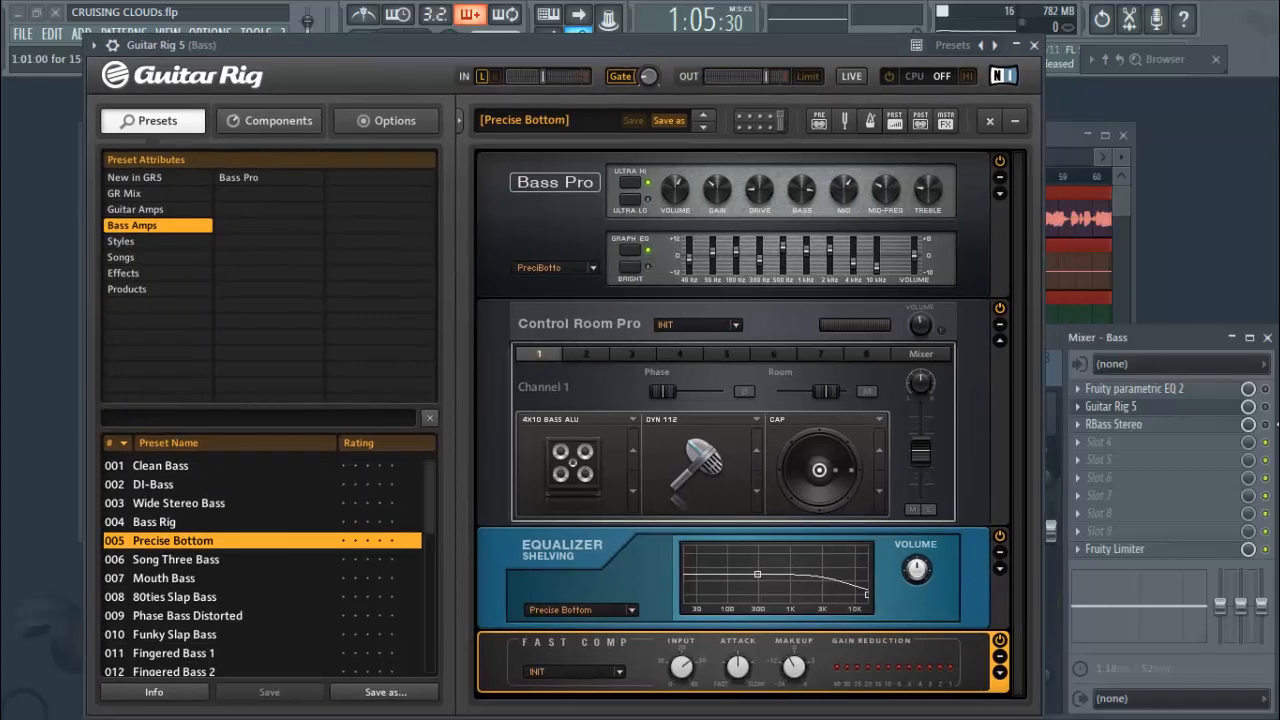
{"action": "mouse_move", "coordinate": [870, 45]}
{"action": "left_mouse_down"}
{"action": "mouse_move", "coordinate": [912, 60]}
{"action": "mouse_move", "coordinate": [872, 44]}
{"action": "left_mouse_up"}
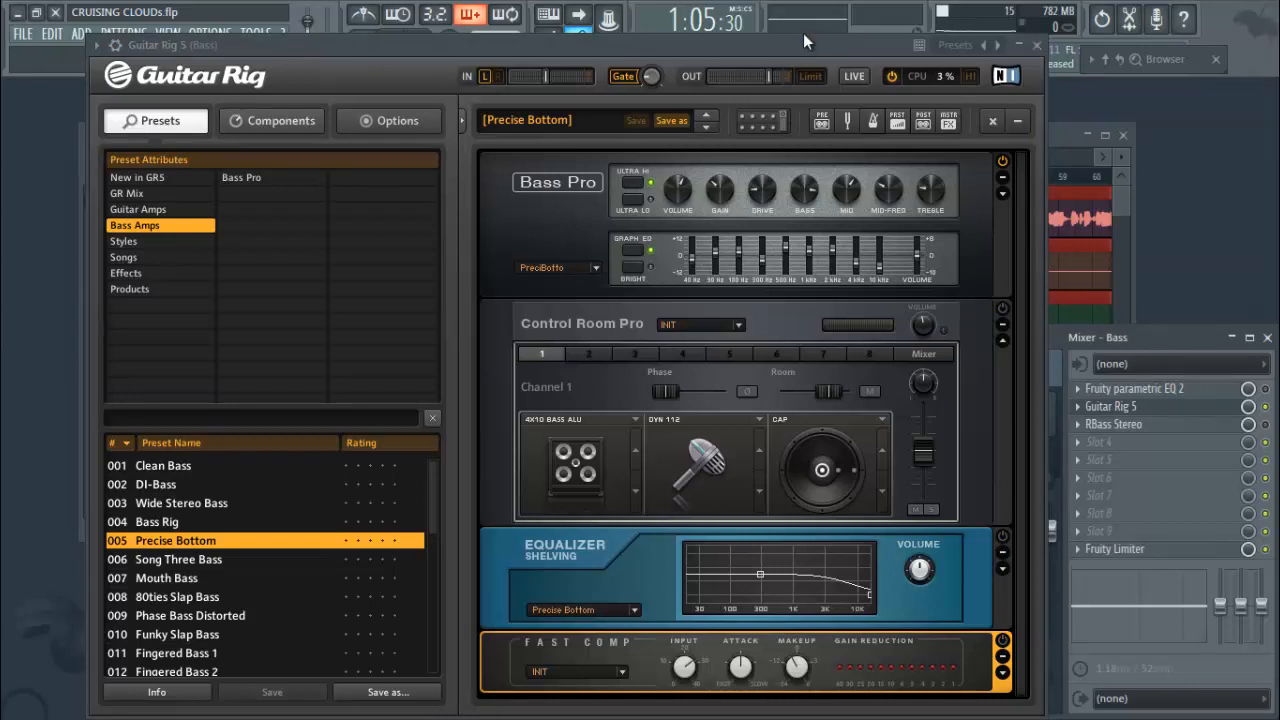
{"action": "left_click_drag", "start_coordinate": [803, 43], "coordinate": [853, 51]}
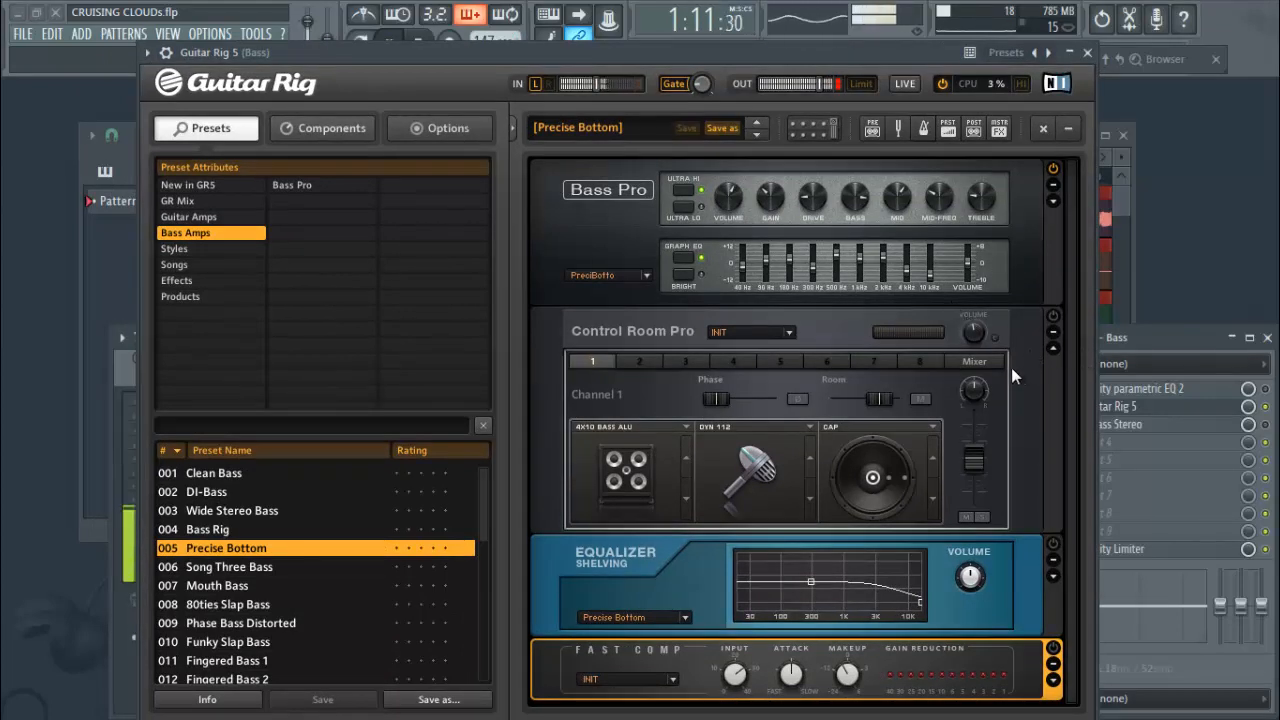
{"action": "key", "text": "space"}
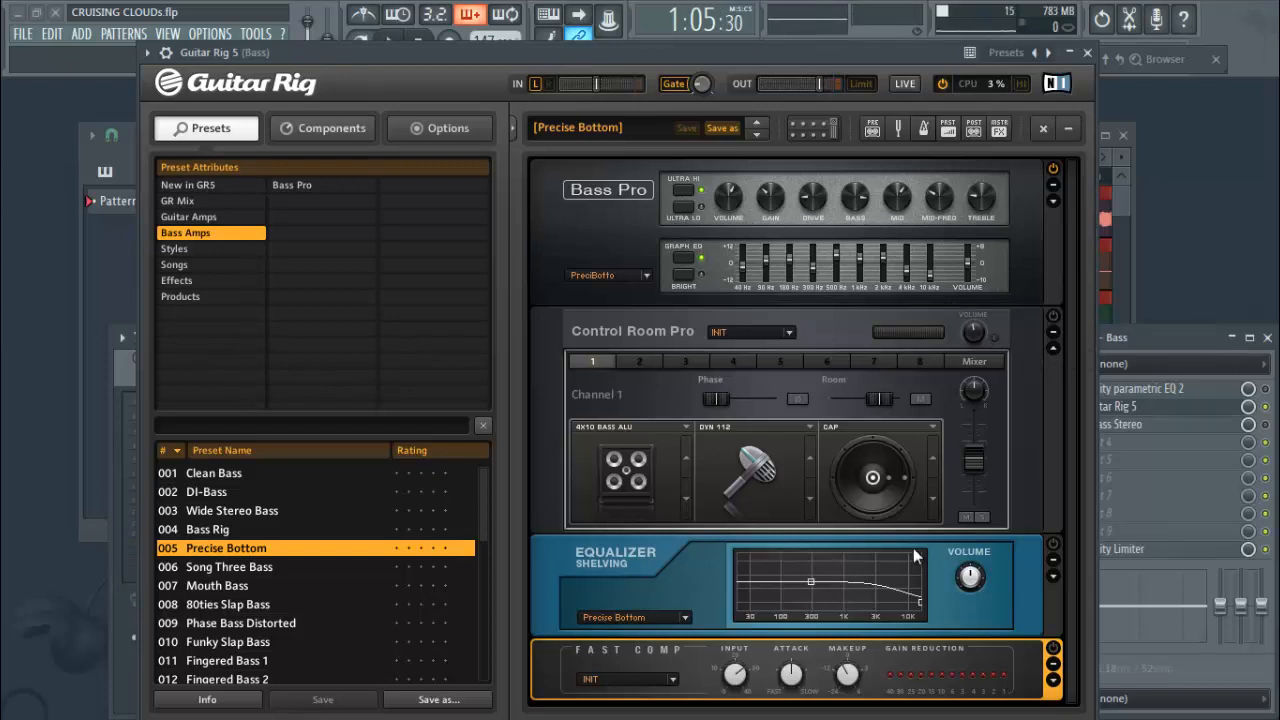
View the Effects and Guitar Amps preset categories and return to Bass Amps.
{"action": "left_click", "coordinate": [190, 280]}
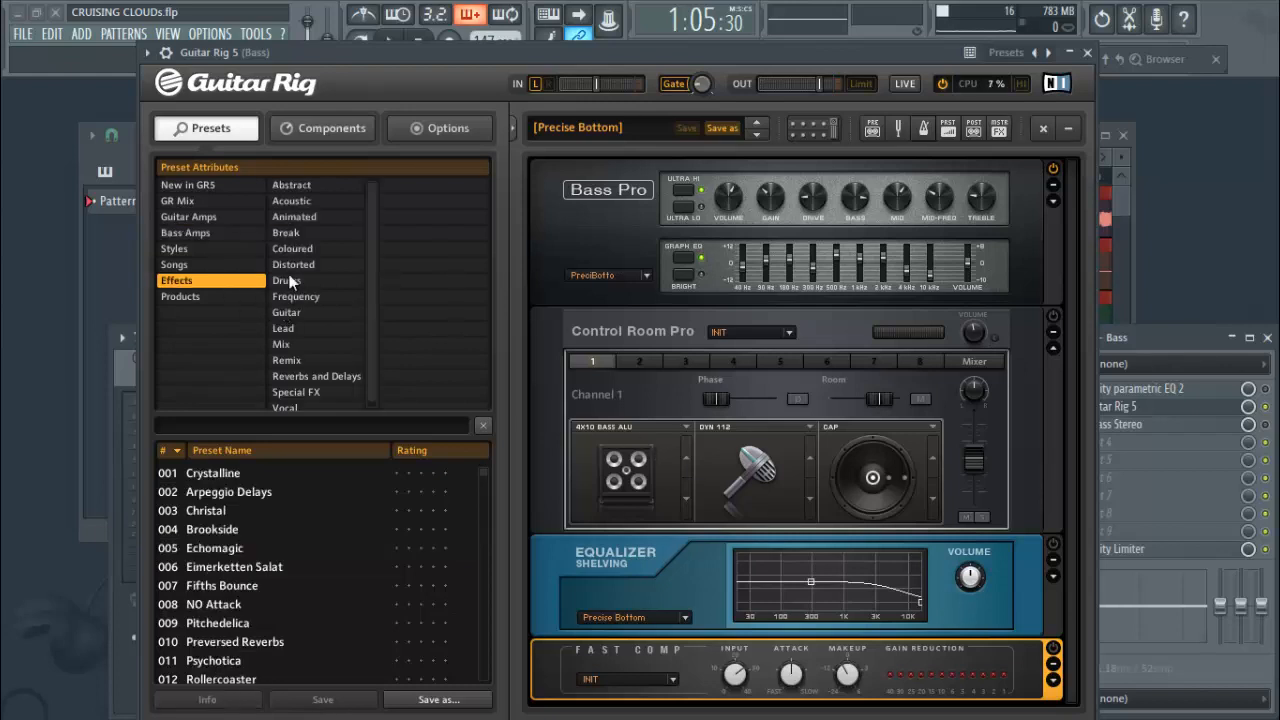
{"action": "left_click", "coordinate": [200, 217]}
{"action": "left_click", "coordinate": [205, 232]}
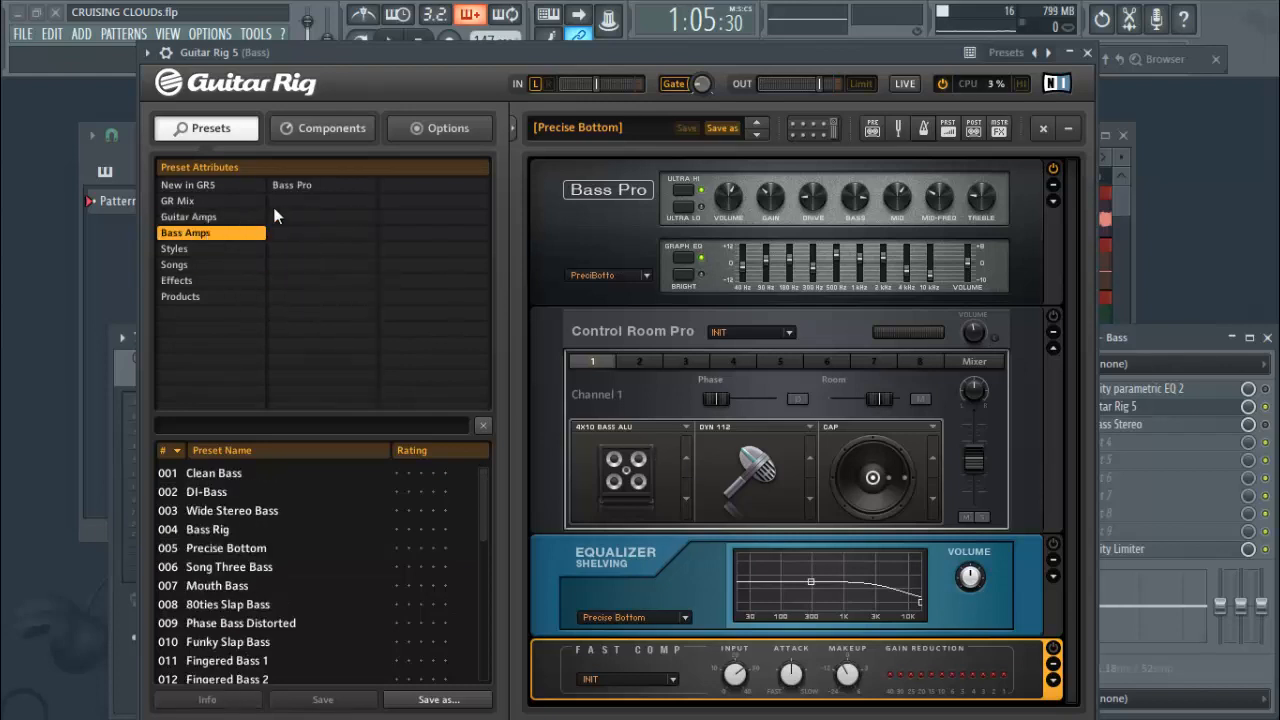
Find the Bass Pro amplifier among Guitar Rig's Amplifiers components.
{"action": "left_click", "coordinate": [317, 126]}
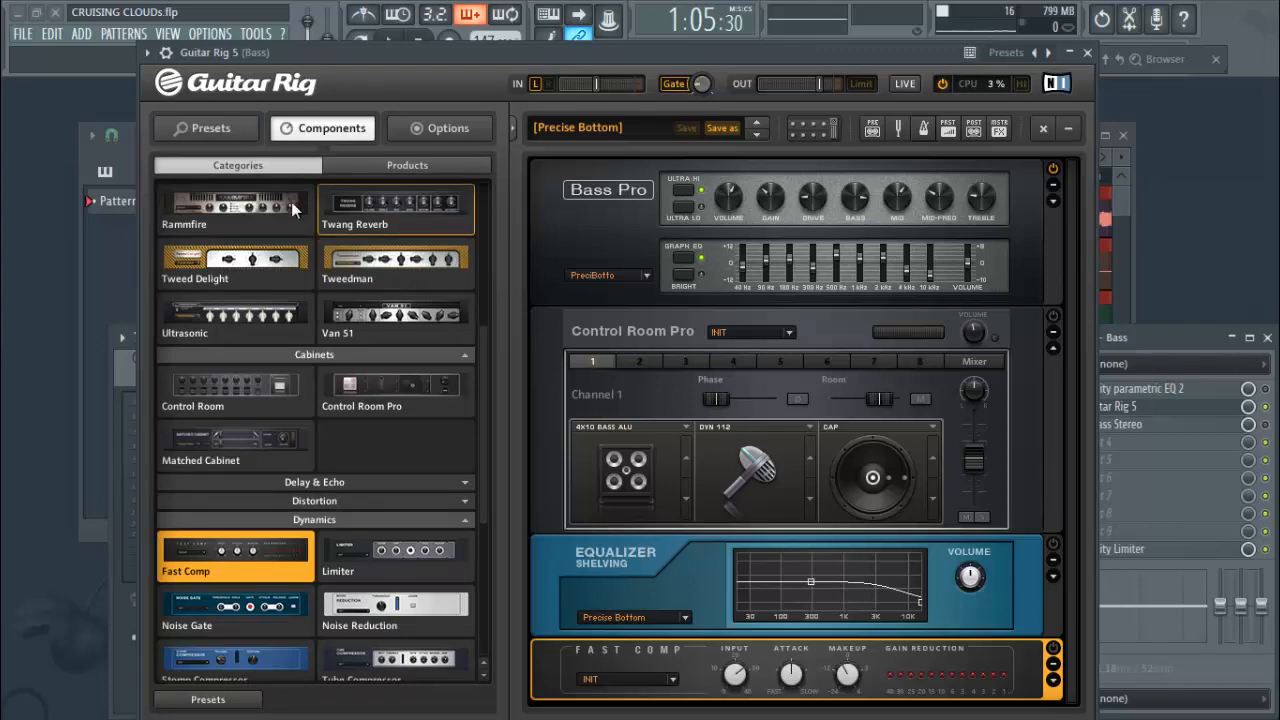
{"action": "scroll", "coordinate": [345, 242], "scroll_direction": "up", "scroll_amount": 3}
{"action": "scroll", "coordinate": [345, 255], "scroll_direction": "up", "scroll_amount": 3}
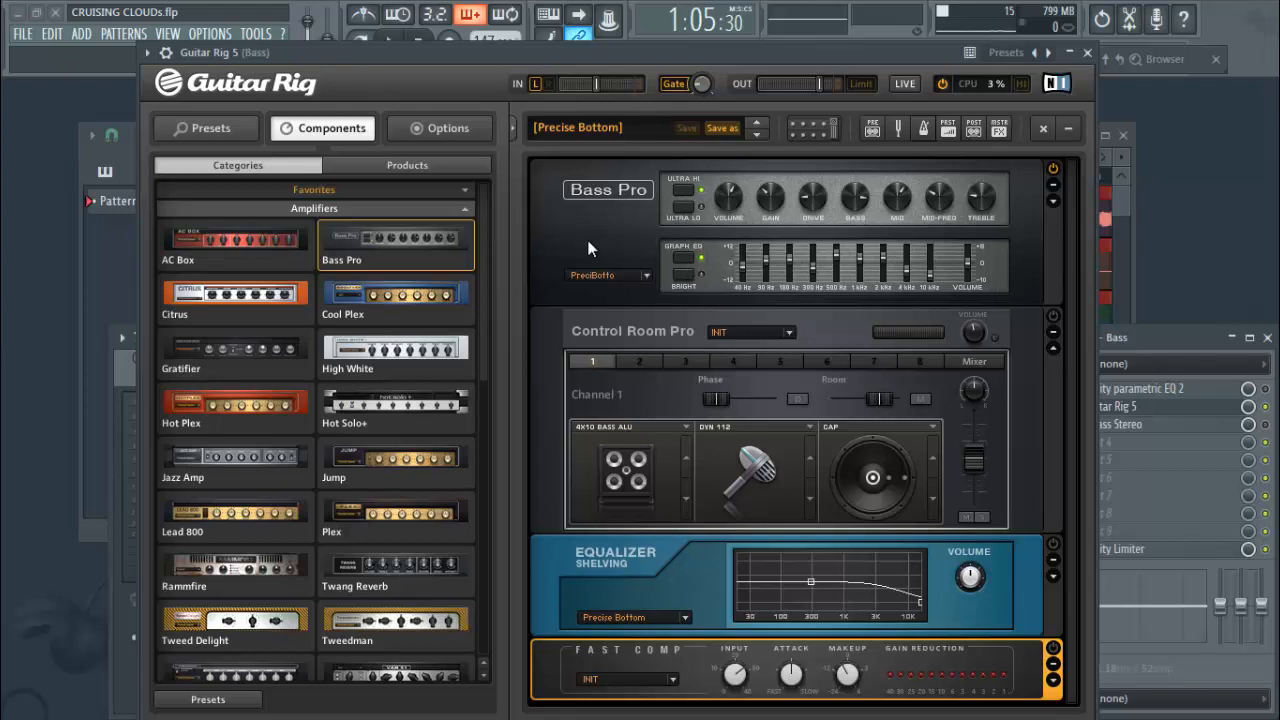
Collapse the Amplifiers category and cycle through alternative microphones in Control Room Pro, returning to DYN 112.
{"action": "left_click", "coordinate": [467, 210]}
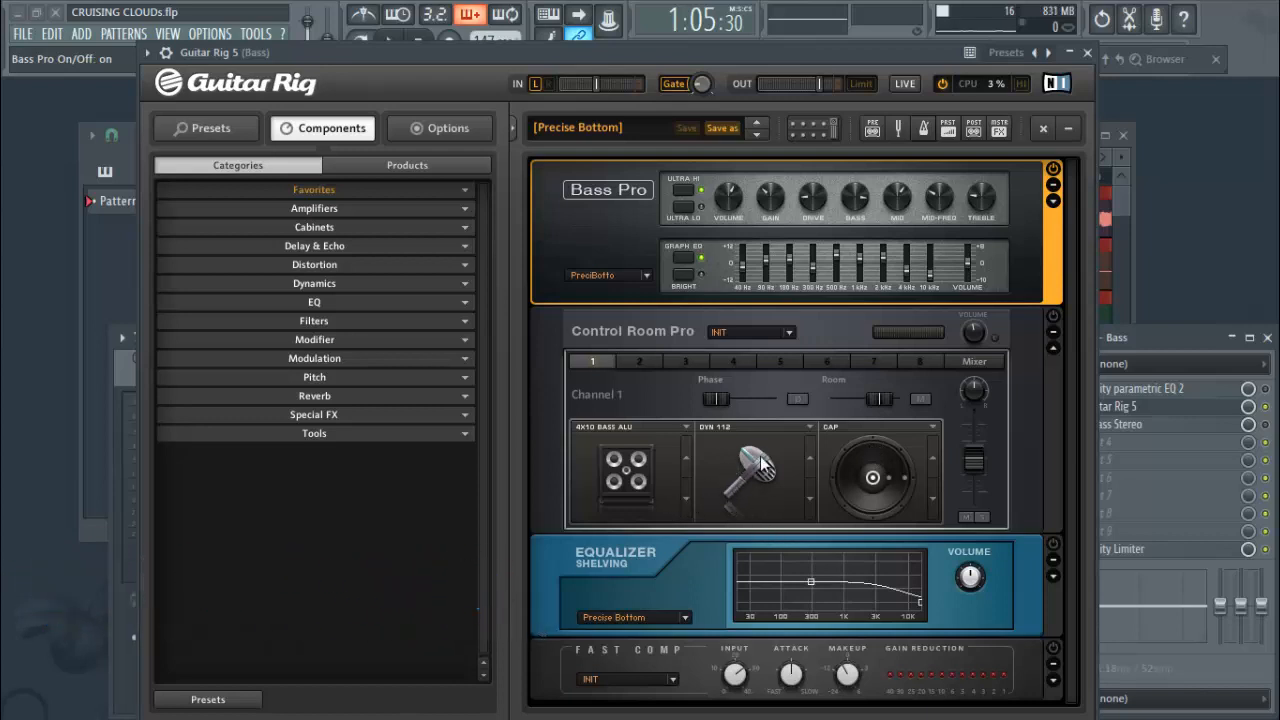
{"action": "left_click", "coordinate": [809, 500]}
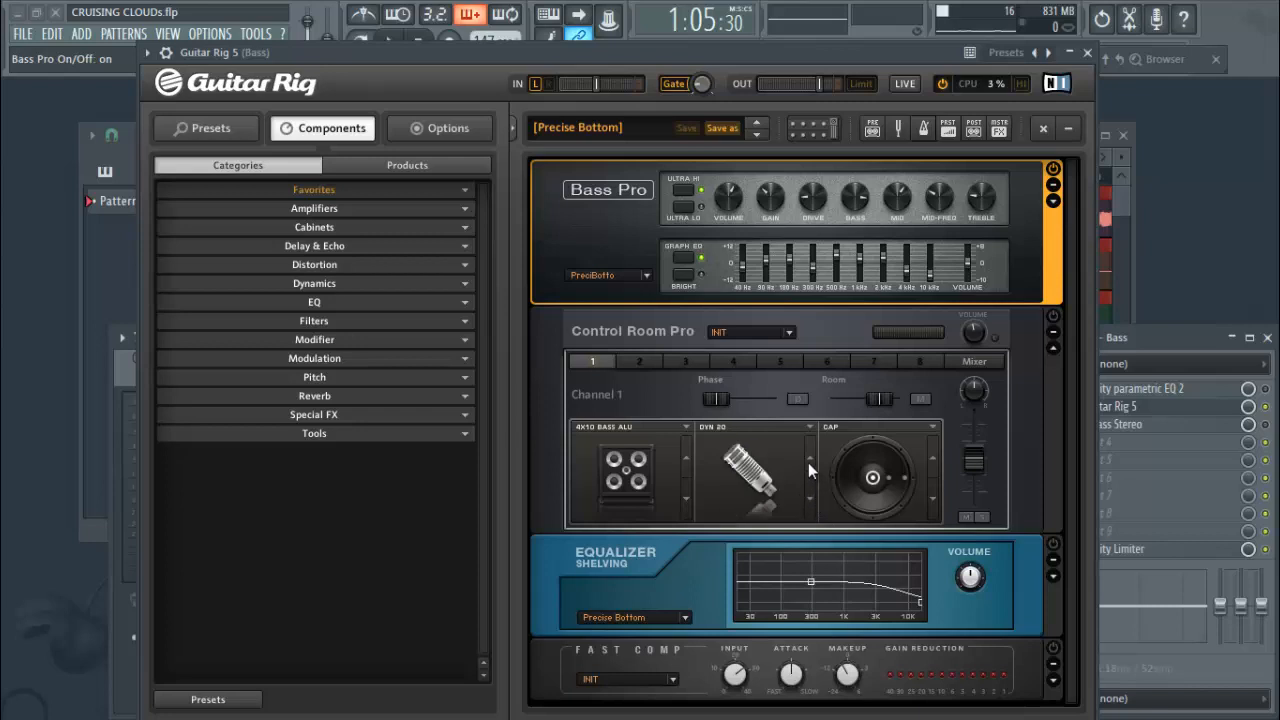
{"action": "left_click", "coordinate": [808, 462]}
{"action": "left_click", "coordinate": [807, 462]}
{"action": "left_click", "coordinate": [807, 463]}
{"action": "left_click", "coordinate": [807, 463]}
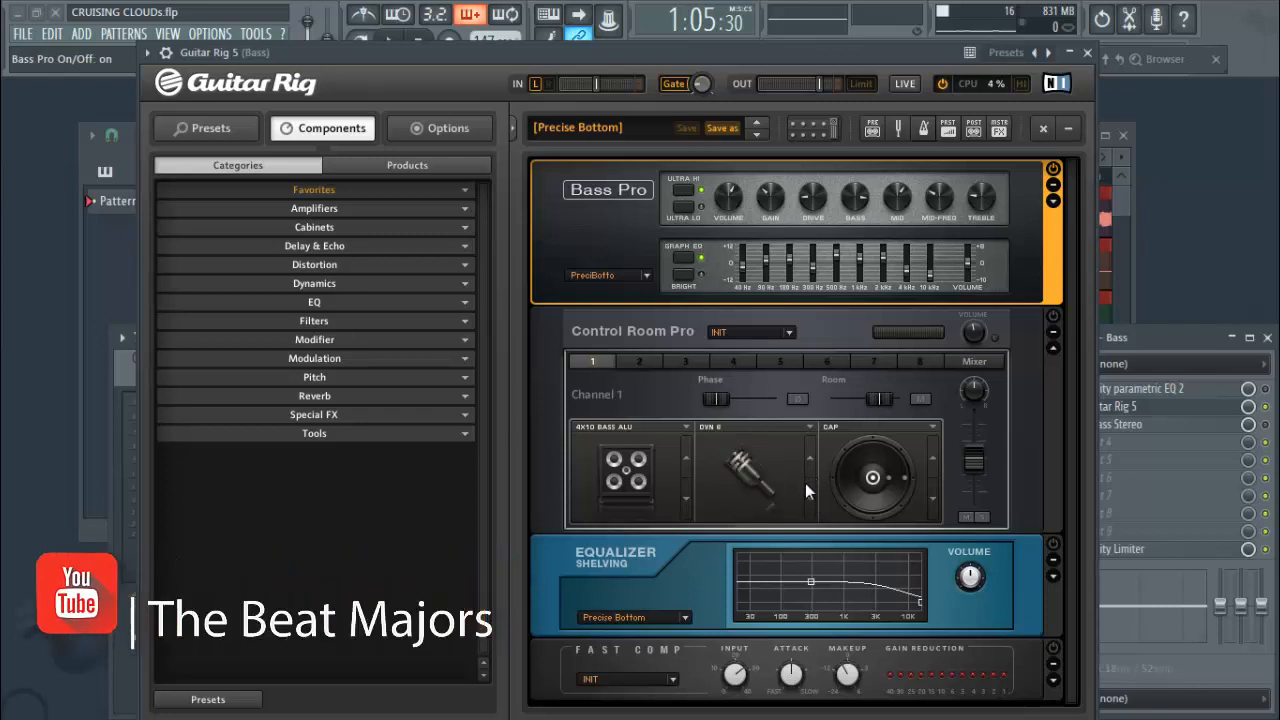
{"action": "left_click", "coordinate": [806, 457]}
{"action": "left_click", "coordinate": [806, 457]}
{"action": "left_click", "coordinate": [806, 457]}
{"action": "left_click", "coordinate": [811, 480]}
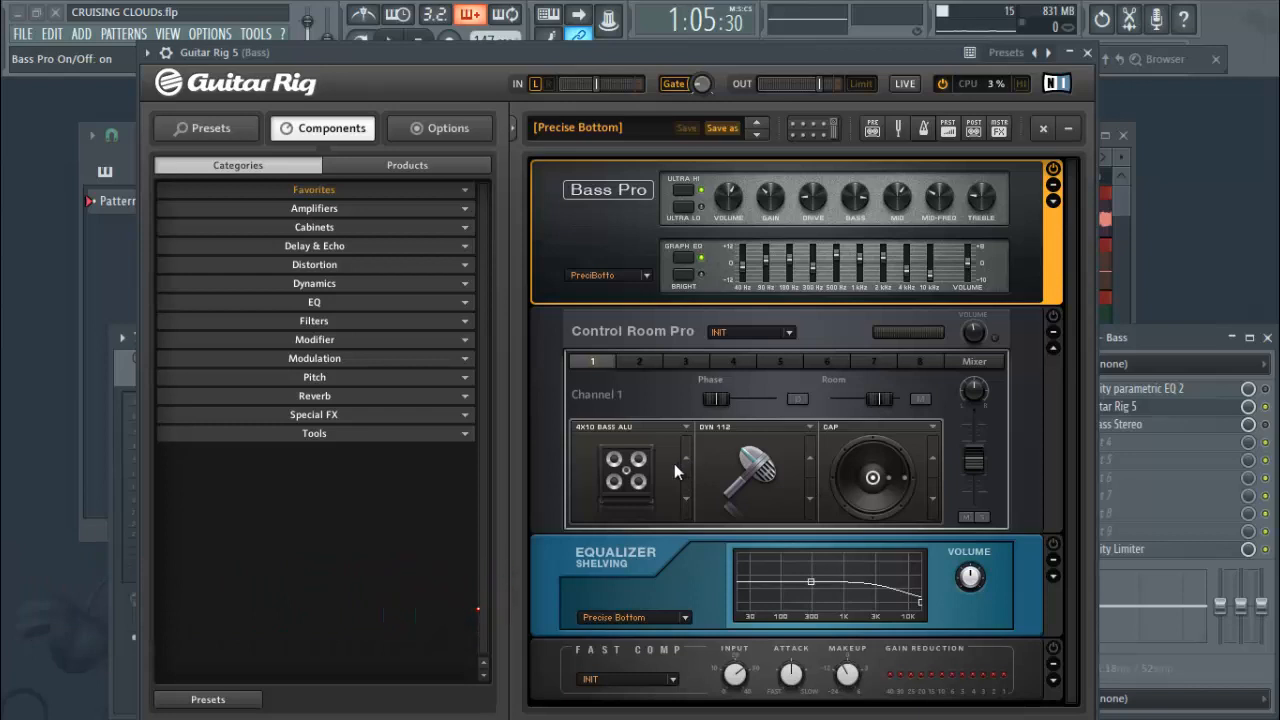
Cycle through other Control Room Pro cabinets, including 8X10 BASS PRO and 4X12 ULTRA B, returning to 4X10 BASS ALU with DYN 112.
{"action": "left_click", "coordinate": [686, 455]}
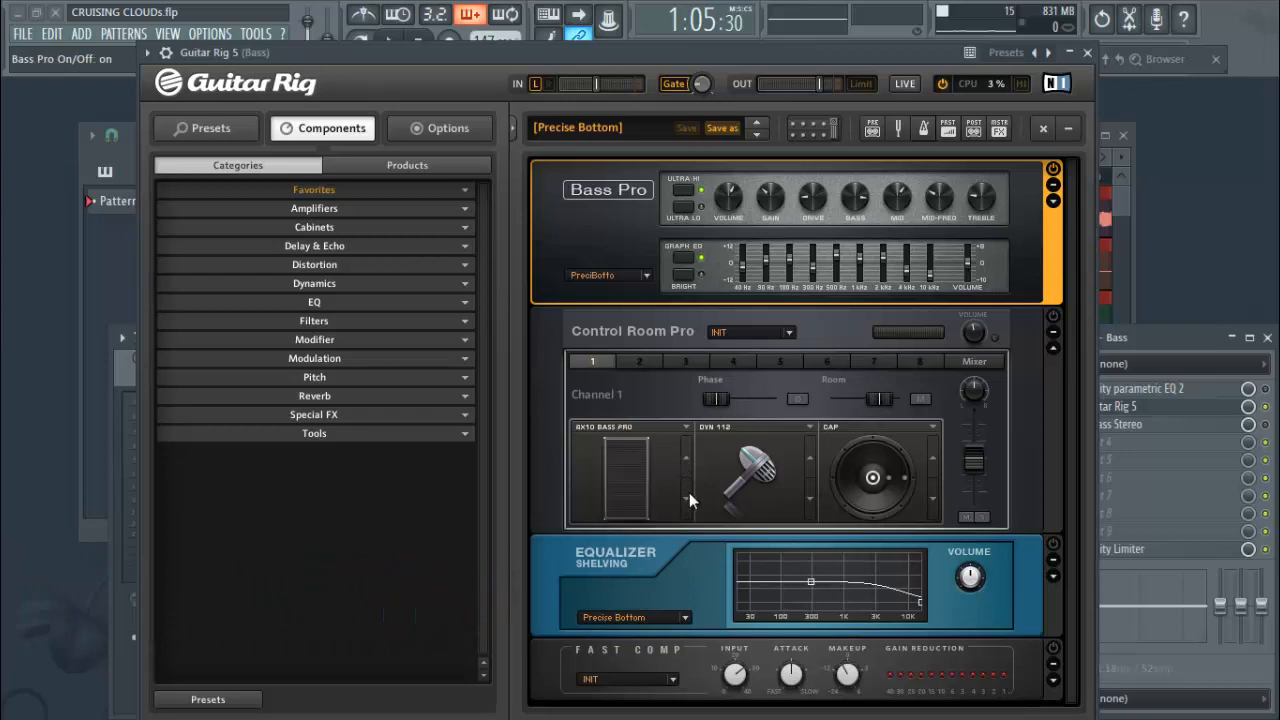
{"action": "left_click", "coordinate": [687, 463]}
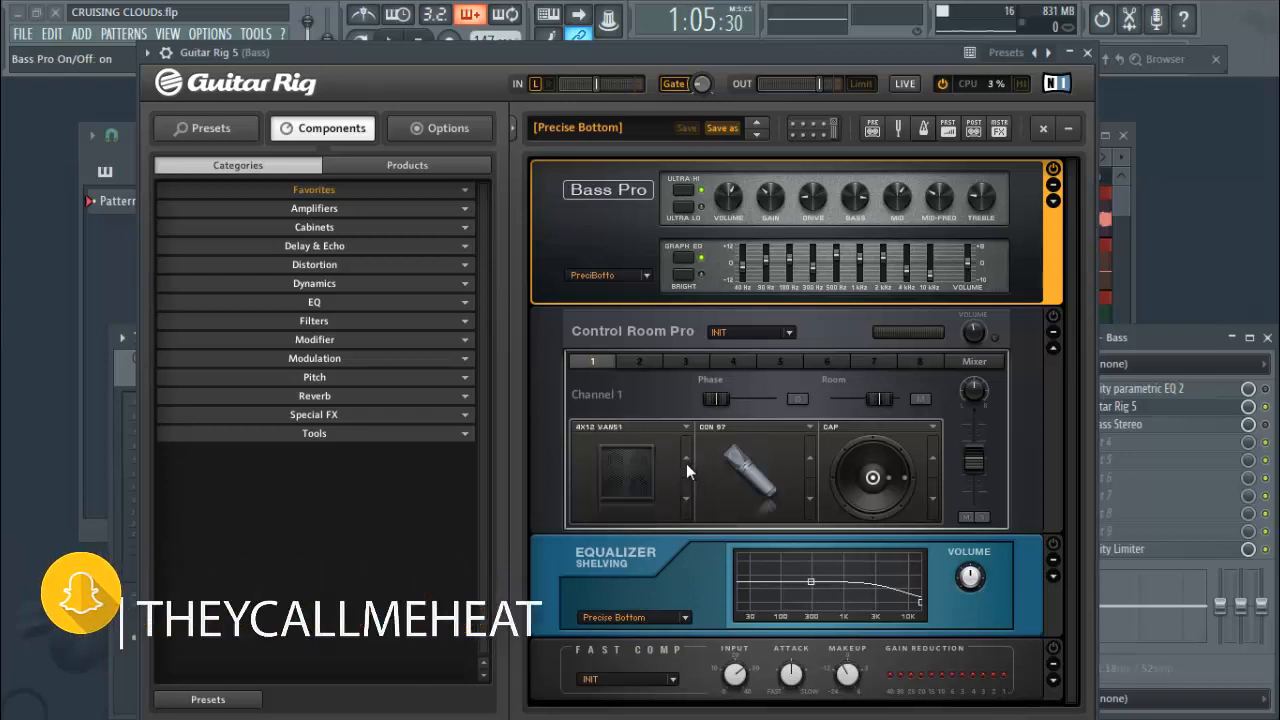
{"action": "left_click", "coordinate": [687, 461]}
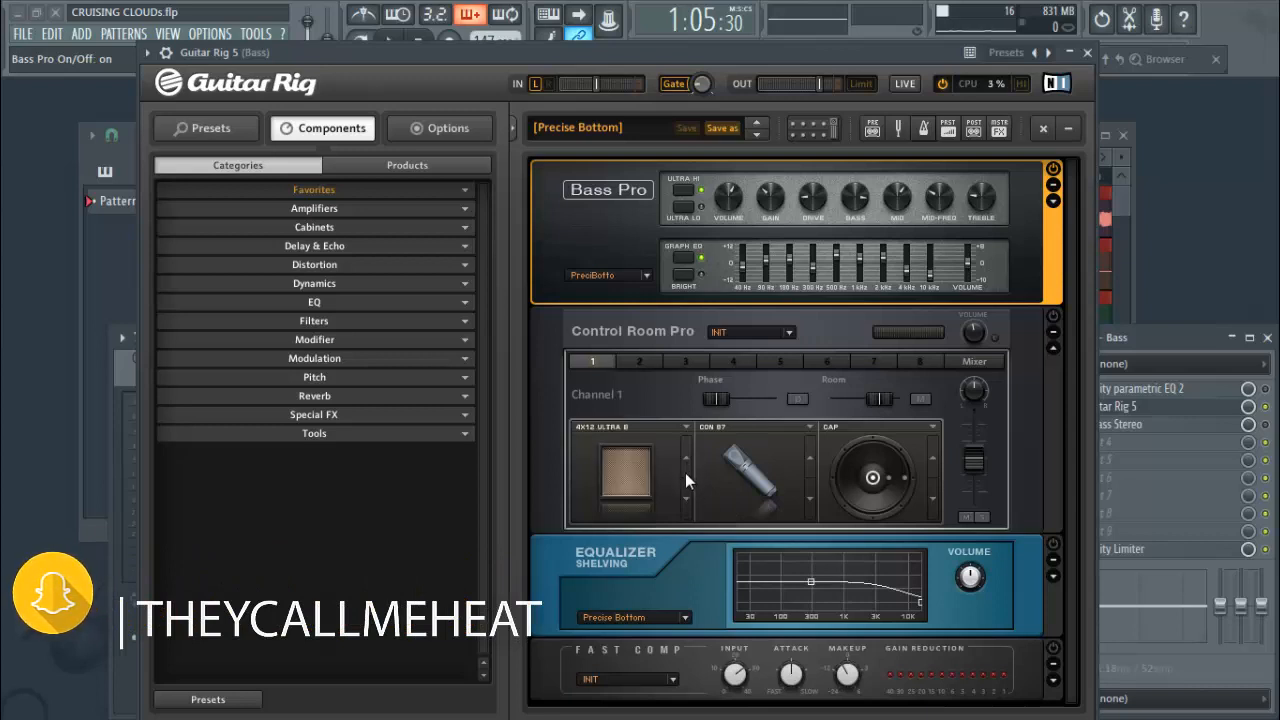
{"action": "left_click", "coordinate": [689, 485]}
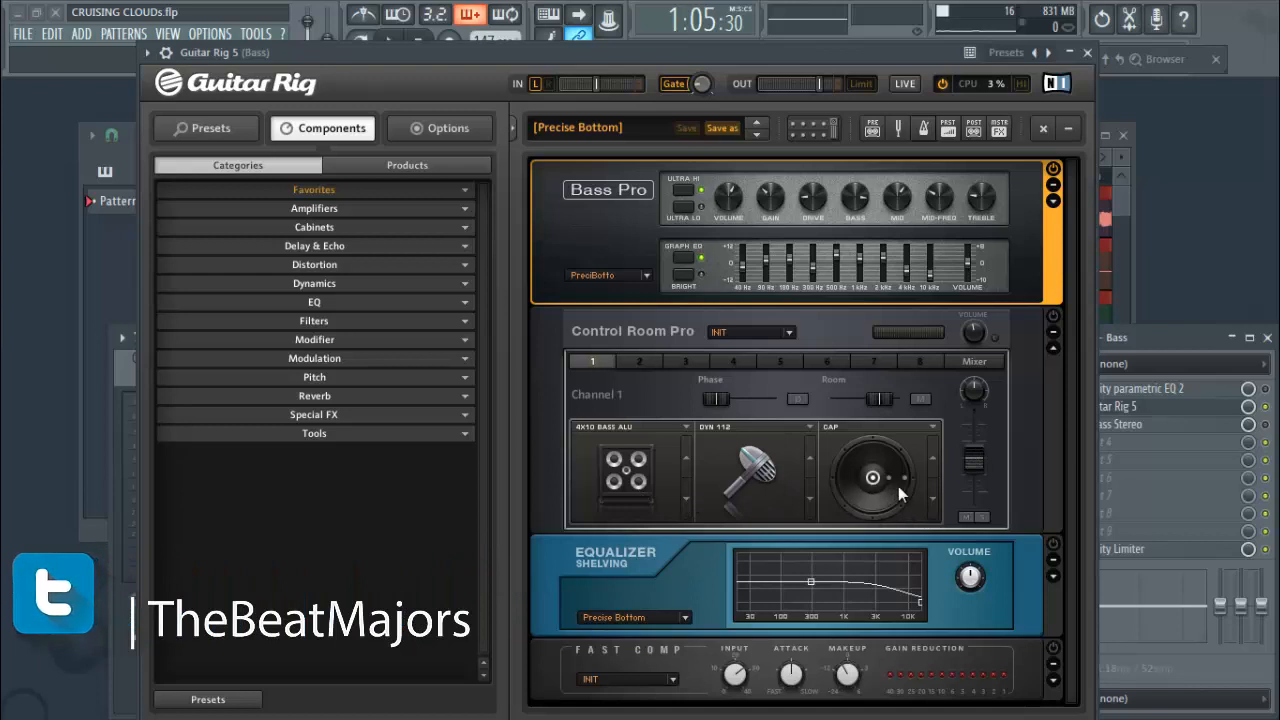
Try other microphone positions such as CAP EDGE on the Control Room Pro speaker and return to CAP.
{"action": "left_click", "coordinate": [931, 497]}
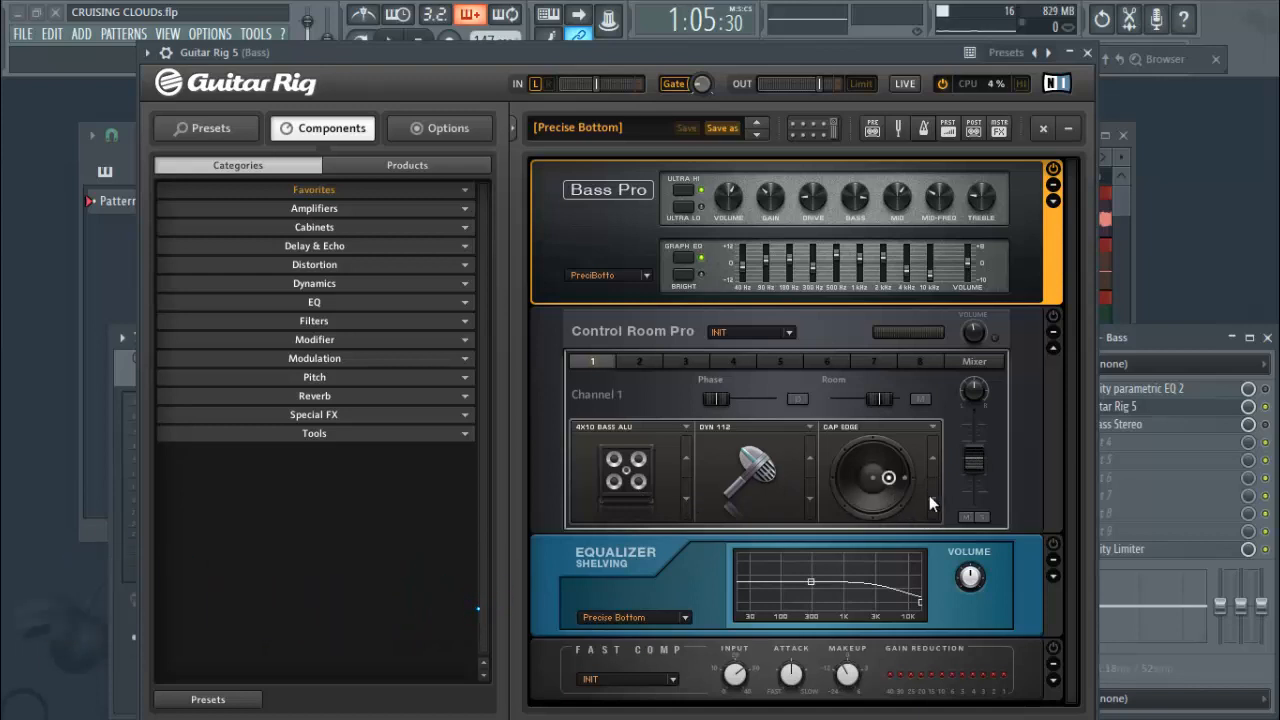
{"action": "left_click", "coordinate": [936, 497]}
{"action": "left_click", "coordinate": [928, 456]}
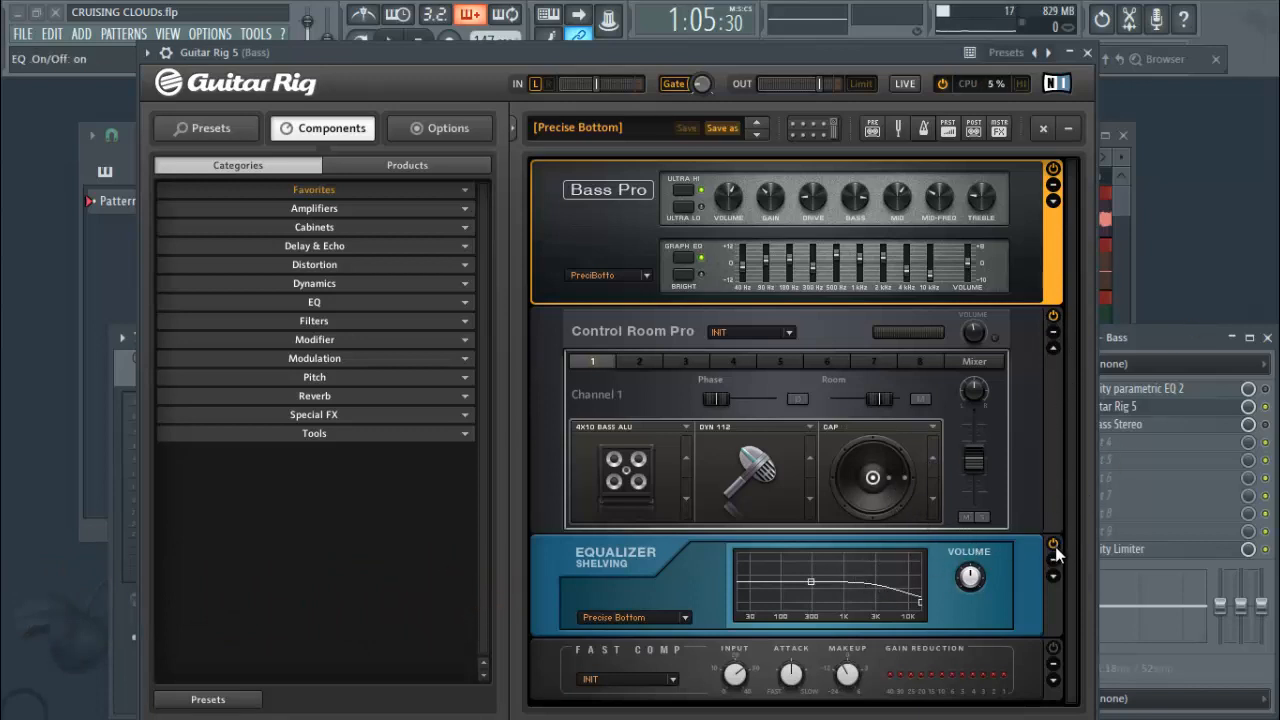
Audition the looped bass with Control Room Pro and Equalizer Shelving active, and again with Fast Comp turned on.
{"action": "key", "text": "space"}
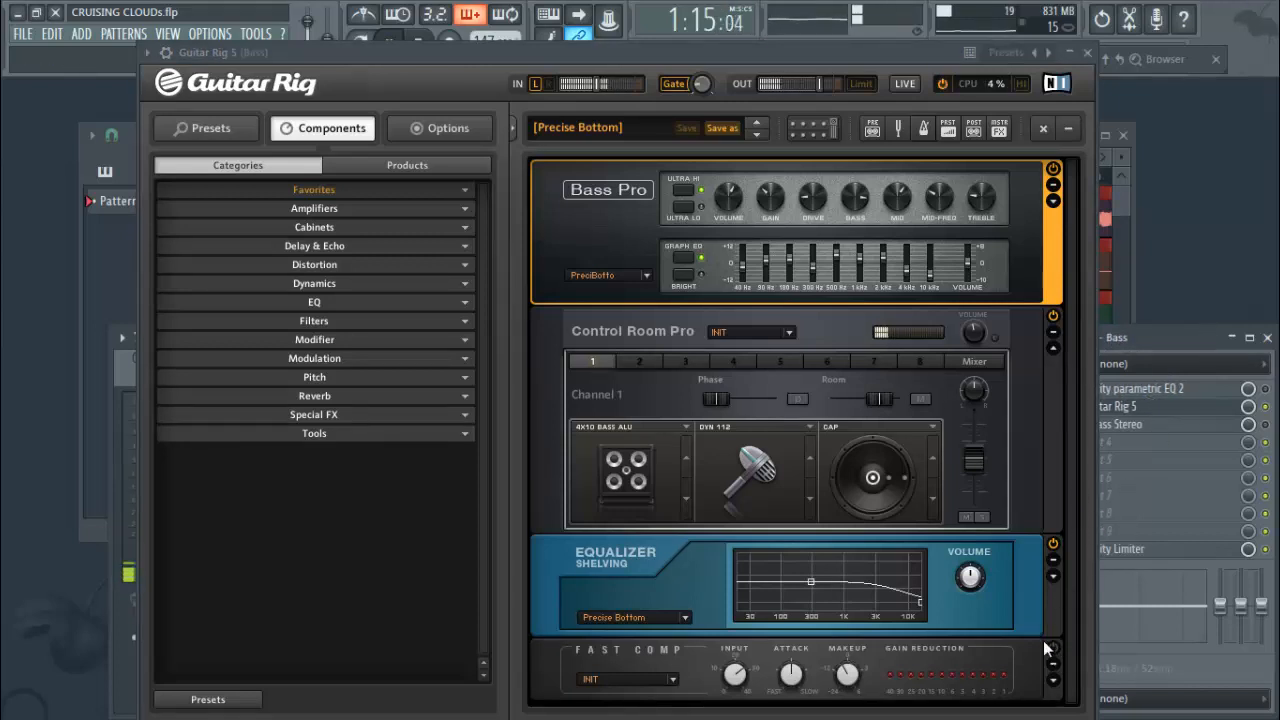
{"action": "key", "text": "space"}
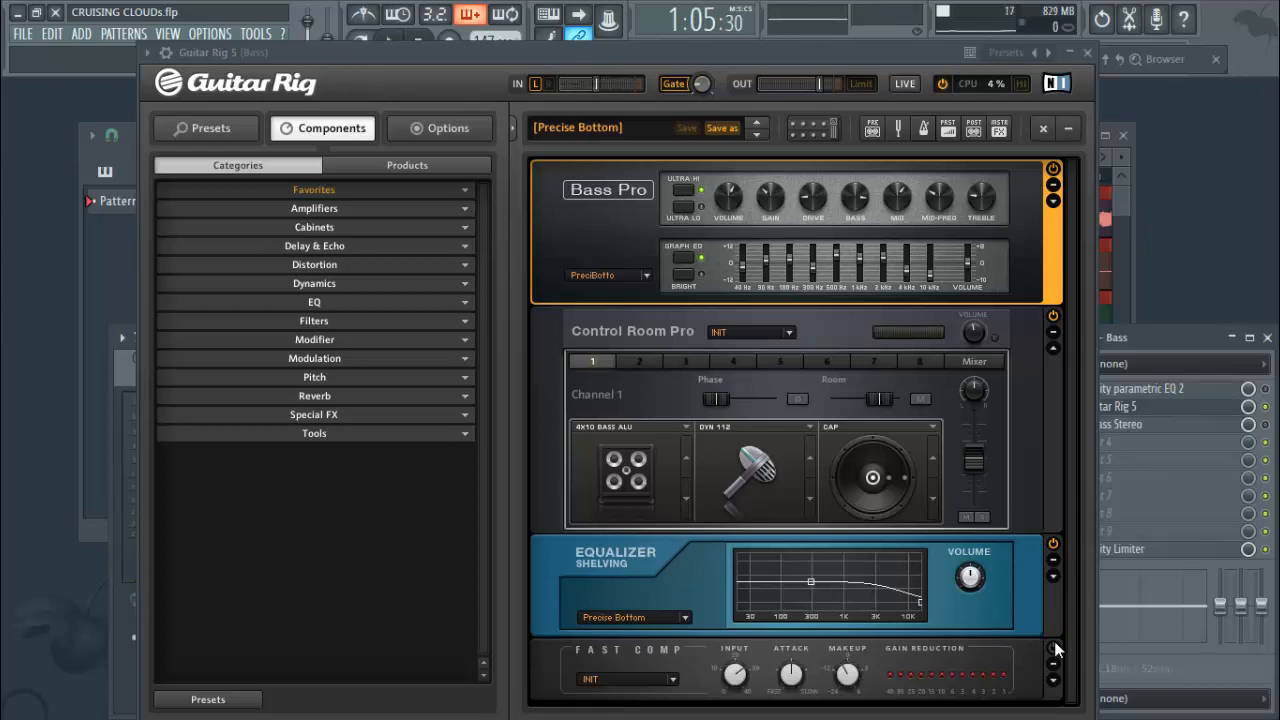
{"action": "left_click", "coordinate": [1055, 648]}
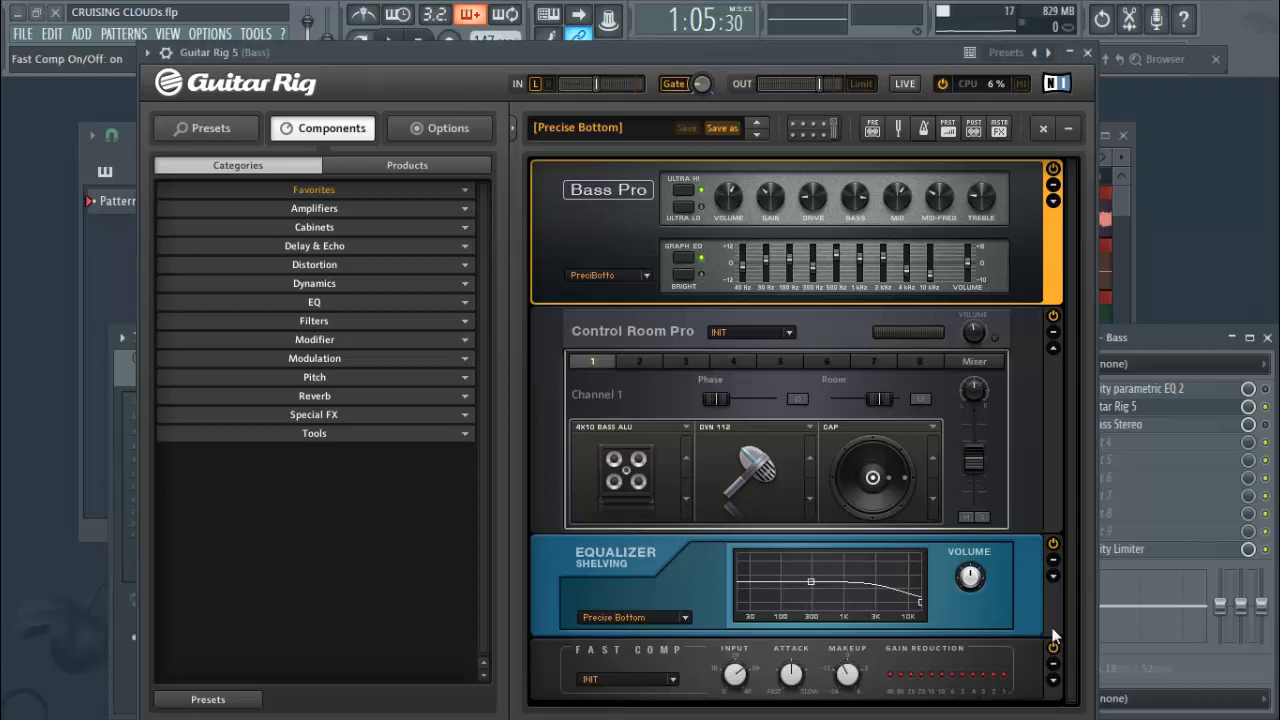
{"action": "key", "text": "space"}
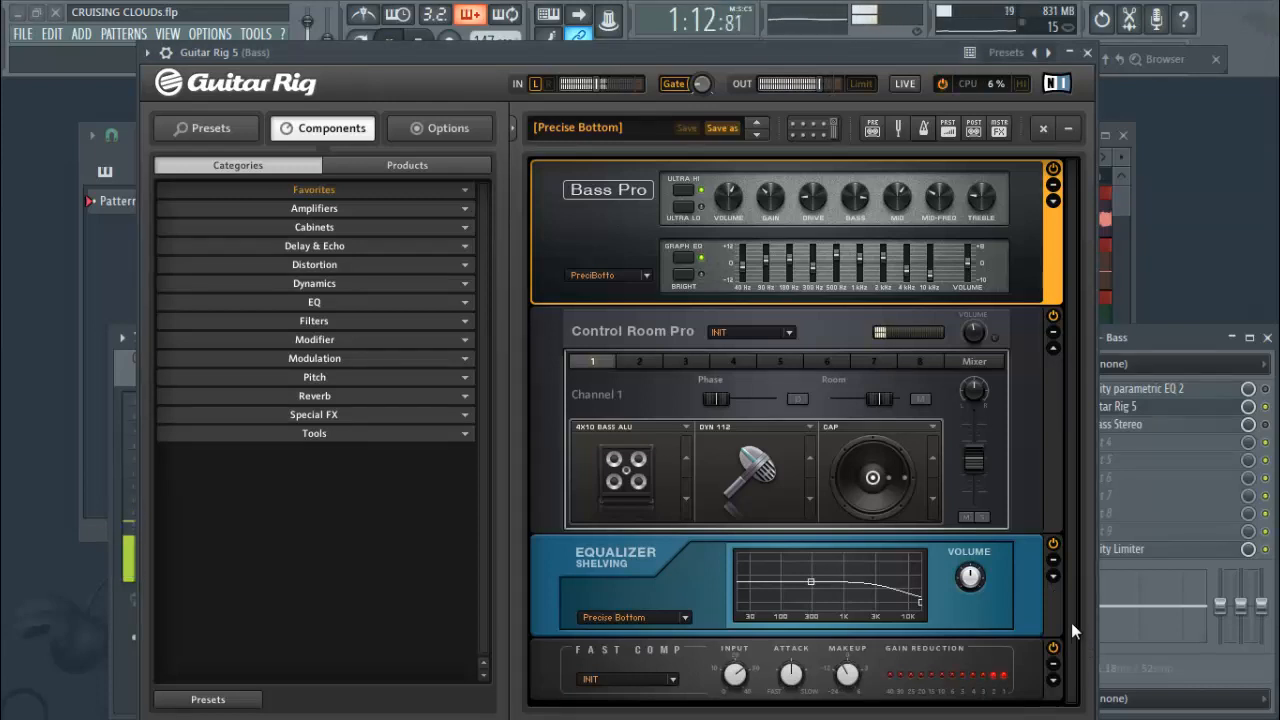
{"action": "key", "text": "space"}
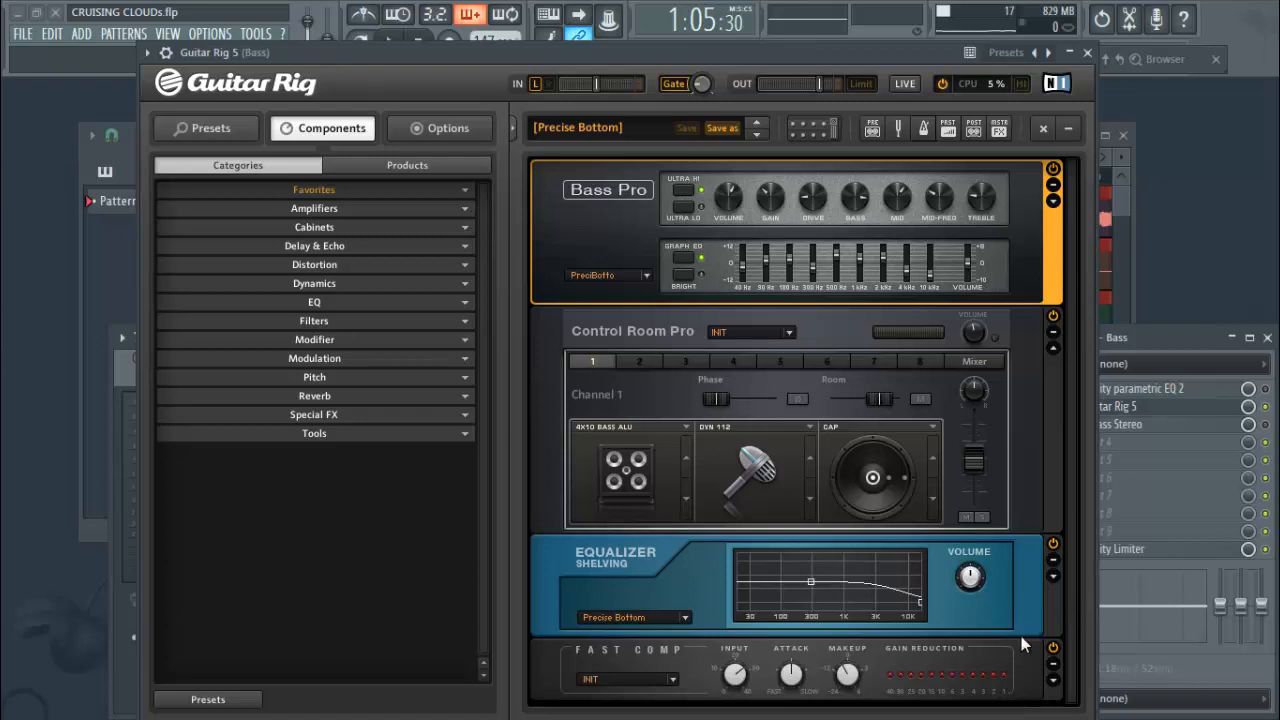
Compare the looped bass with Fast Comp bypassed and with it turned back on.
{"action": "left_click", "coordinate": [1053, 647]}
{"action": "key", "text": "space"}
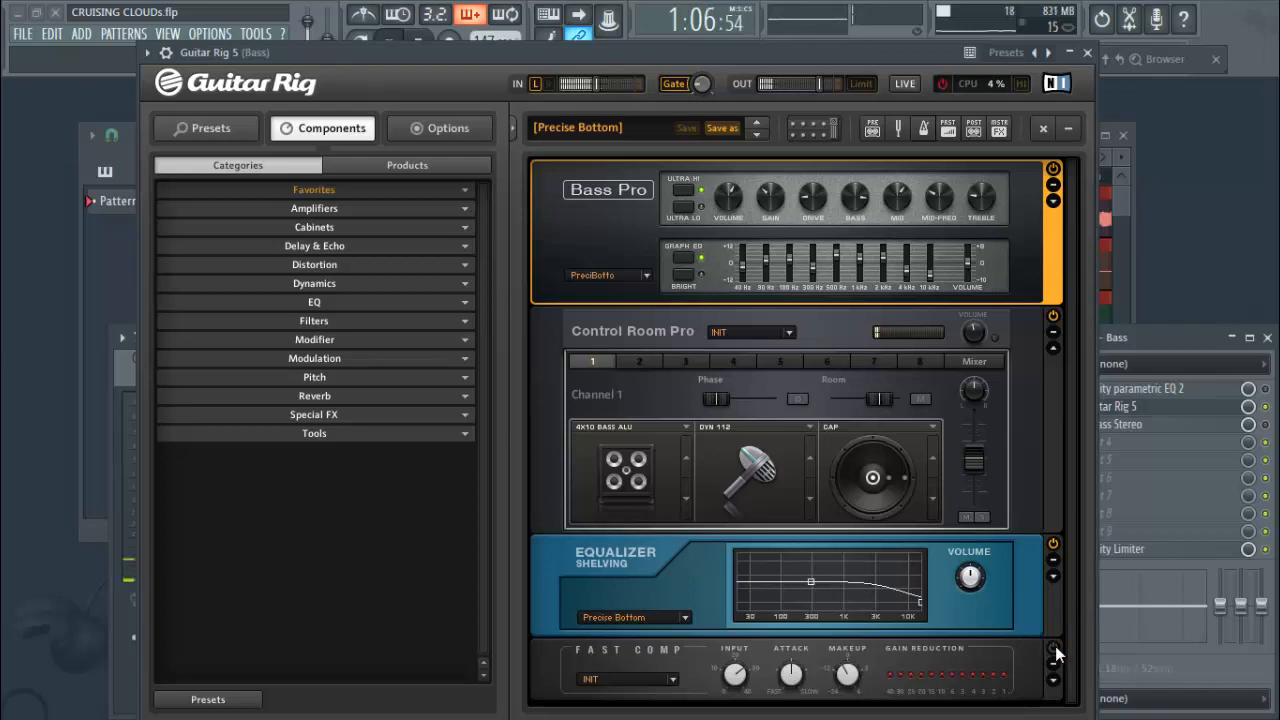
{"action": "key", "text": "space"}
{"action": "left_click", "coordinate": [1053, 647]}
{"action": "key", "text": "space"}
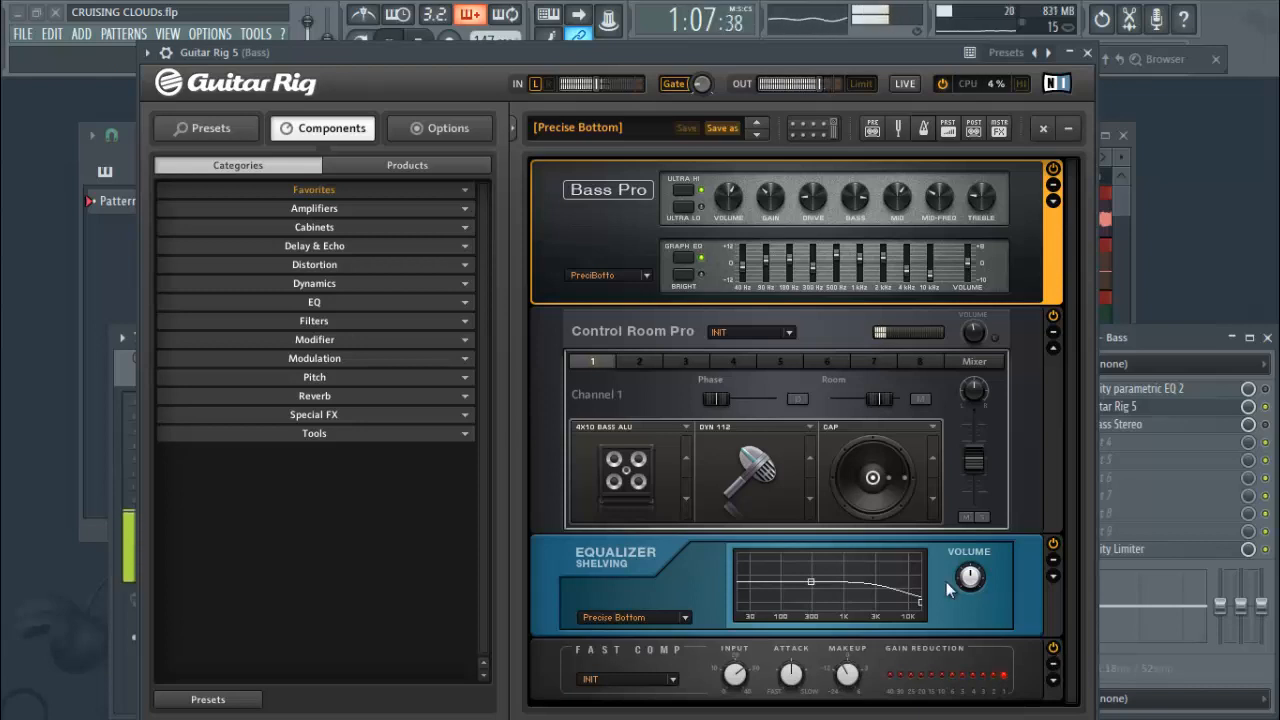
{"action": "key", "text": "space"}
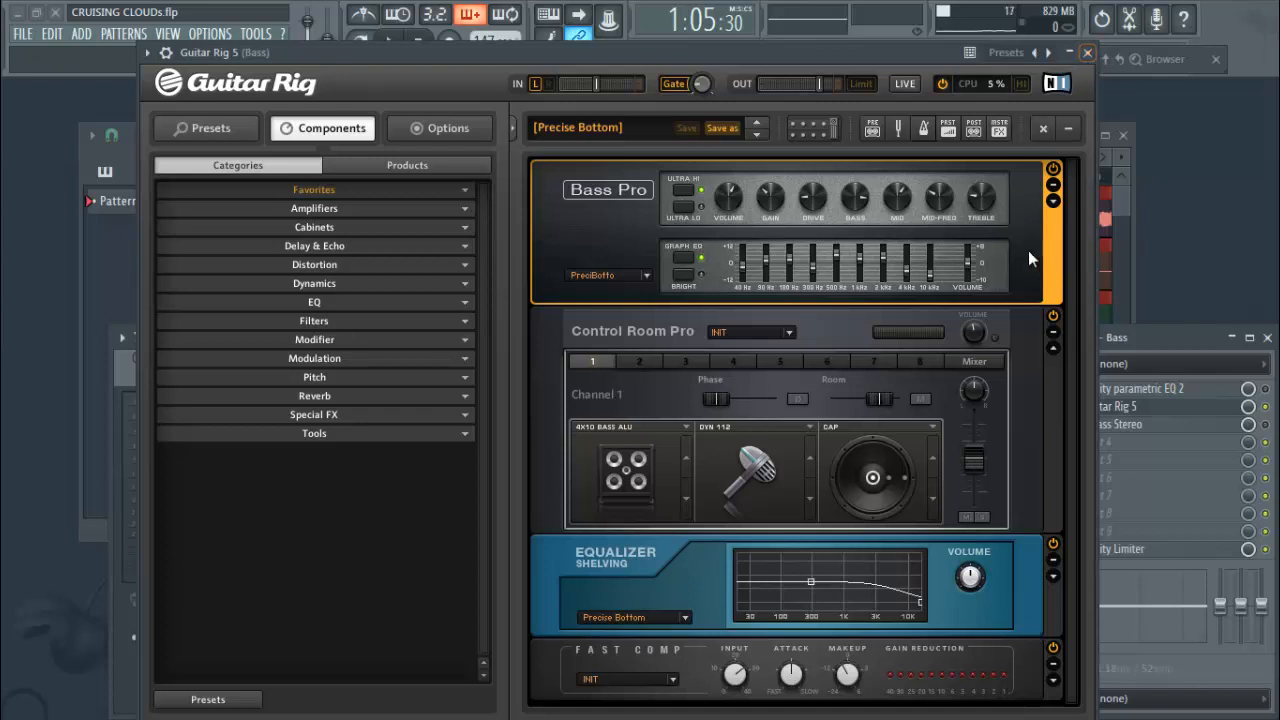
Return Guitar Rig's browser to the Bass Amps presets and close the plugin window.
{"action": "left_click", "coordinate": [229, 132]}
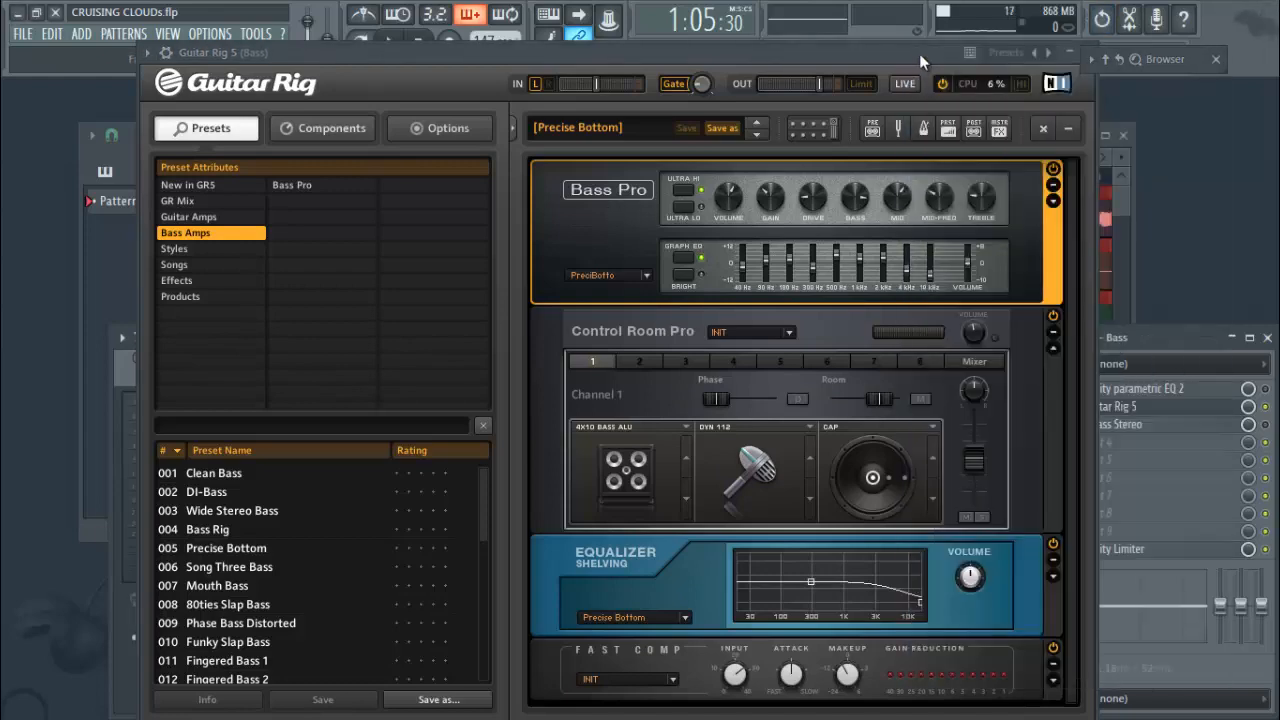
{"action": "left_click_drag", "start_coordinate": [919, 53], "coordinate": [807, 69]}
{"action": "left_click", "coordinate": [985, 70]}
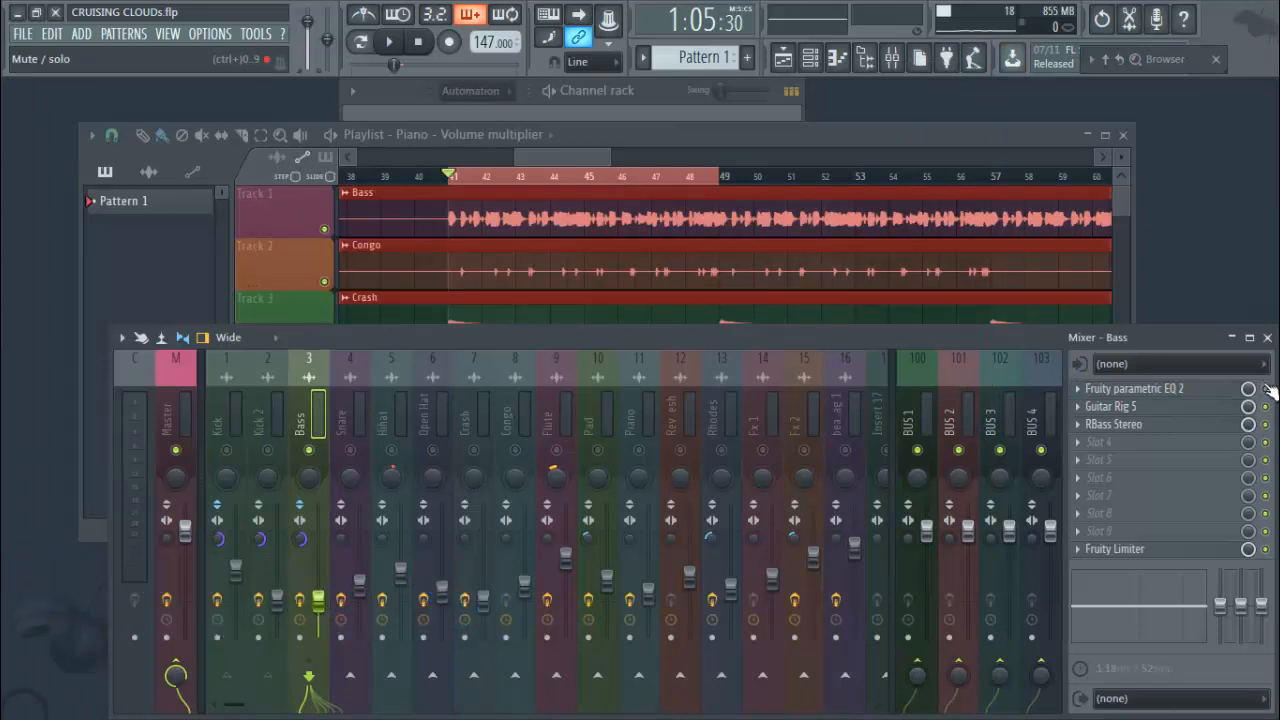
Unsolo the Bass track in the mixer and audition the looped section with all tracks playing.
{"action": "right_click", "coordinate": [311, 451]}
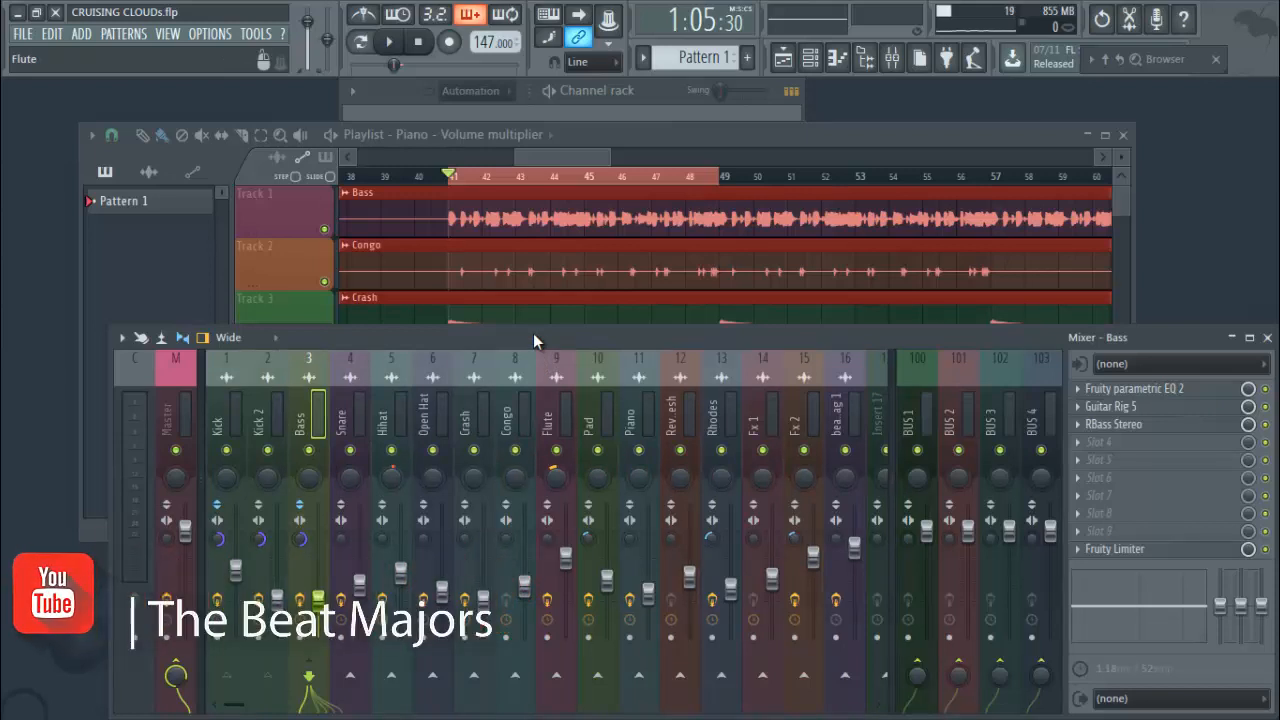
{"action": "key", "text": "space"}
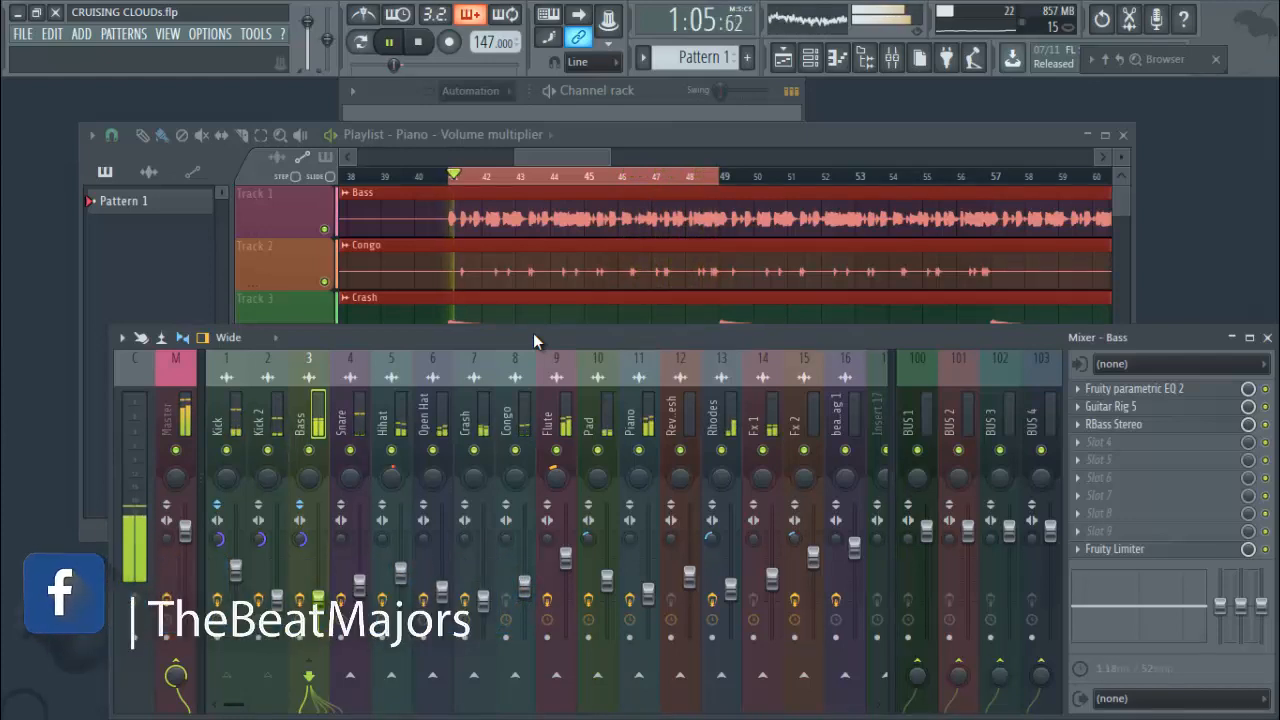
{"action": "key", "text": "space"}
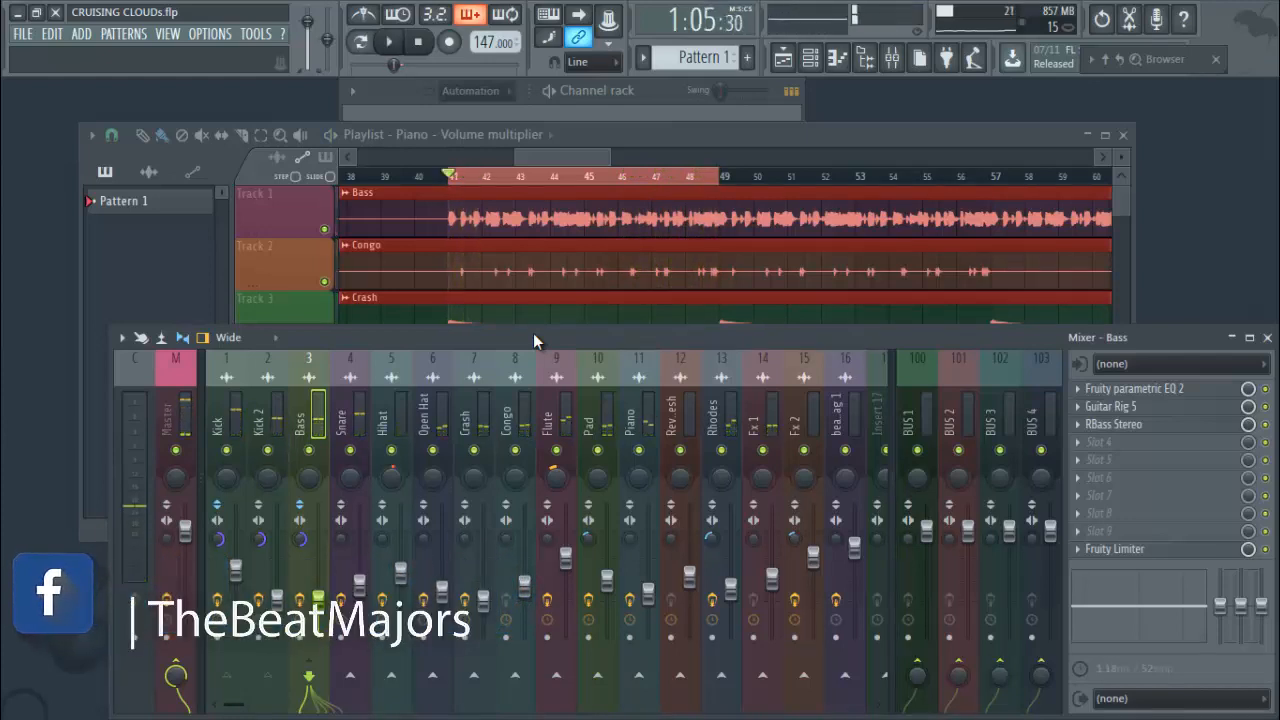